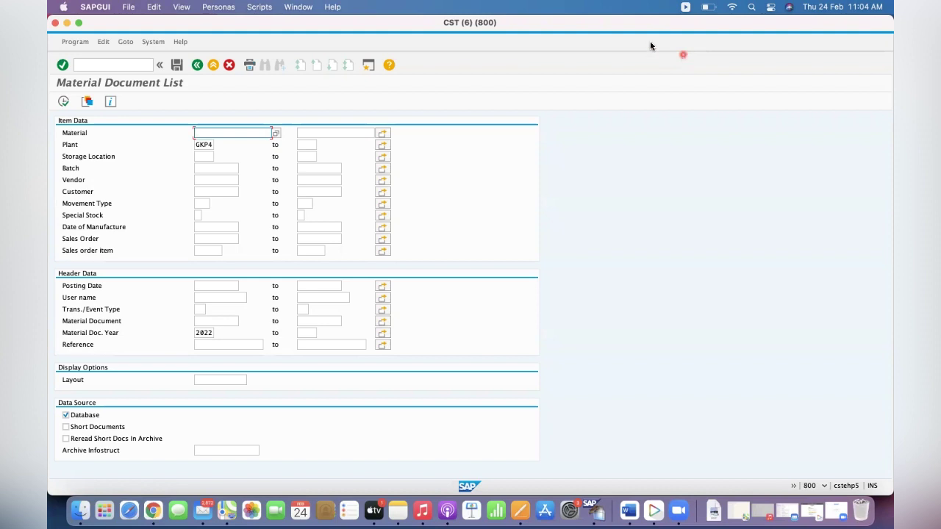
pyautogui.click(96, 66)
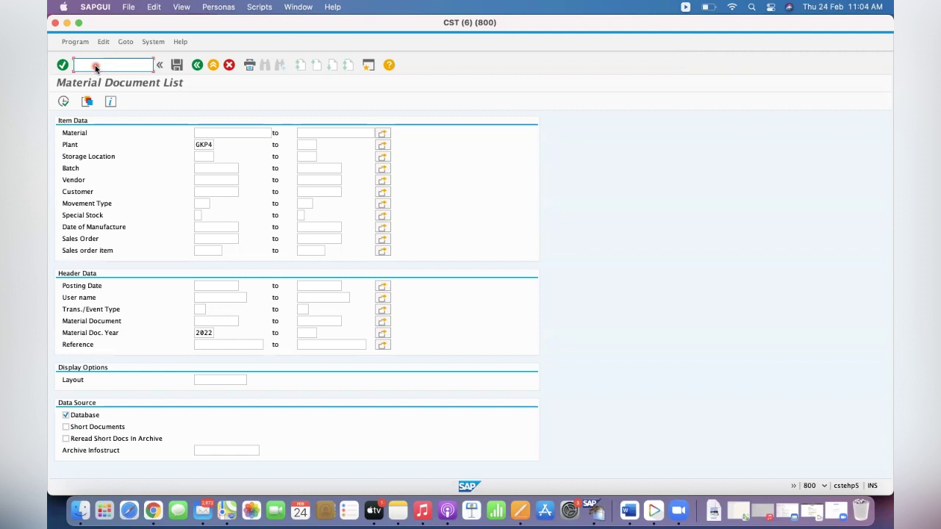
pyautogui.write('/N')
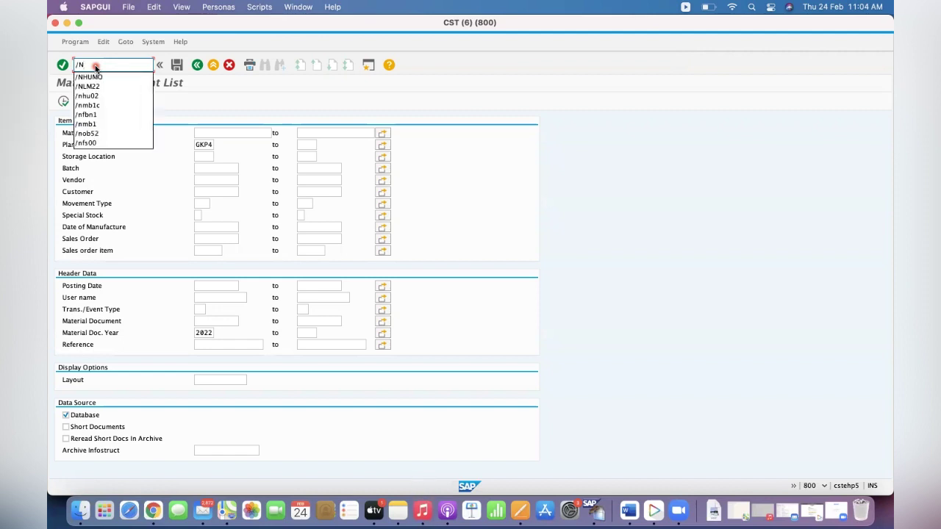
pyautogui.write('HUMO')
pyautogui.press('Return')
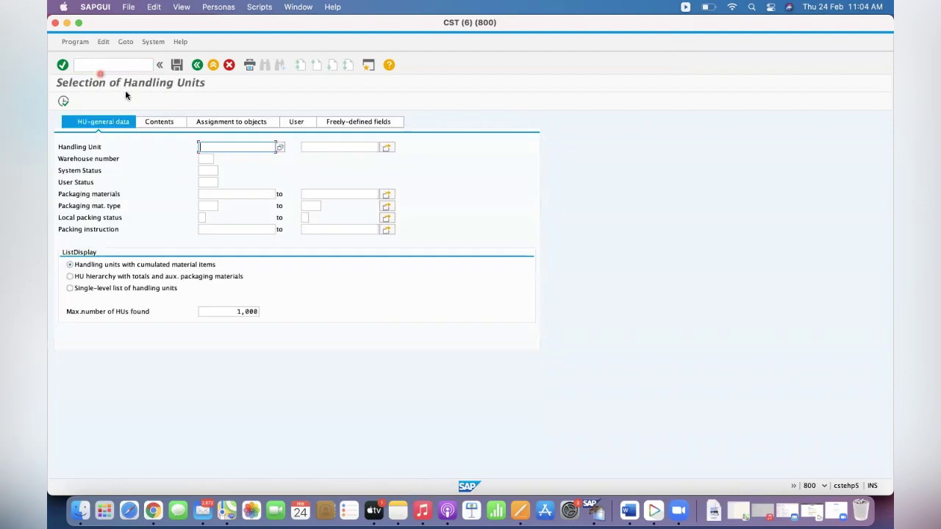
pyautogui.write('1')
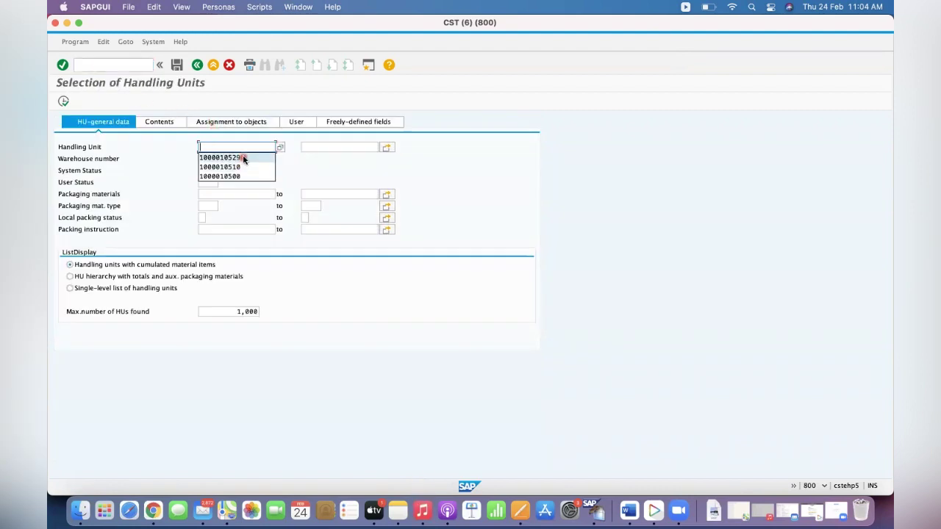
pyautogui.click(244, 159)
pyautogui.press('Tab')
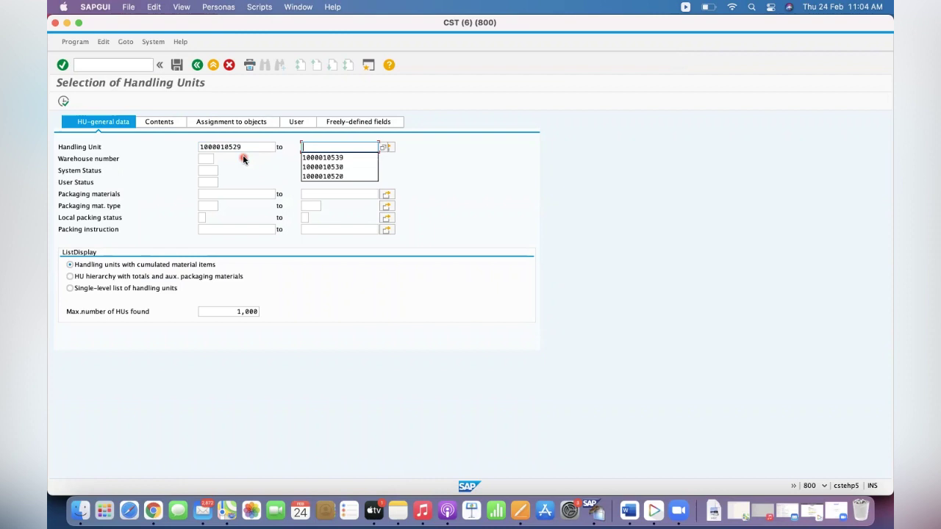
pyautogui.click(345, 168)
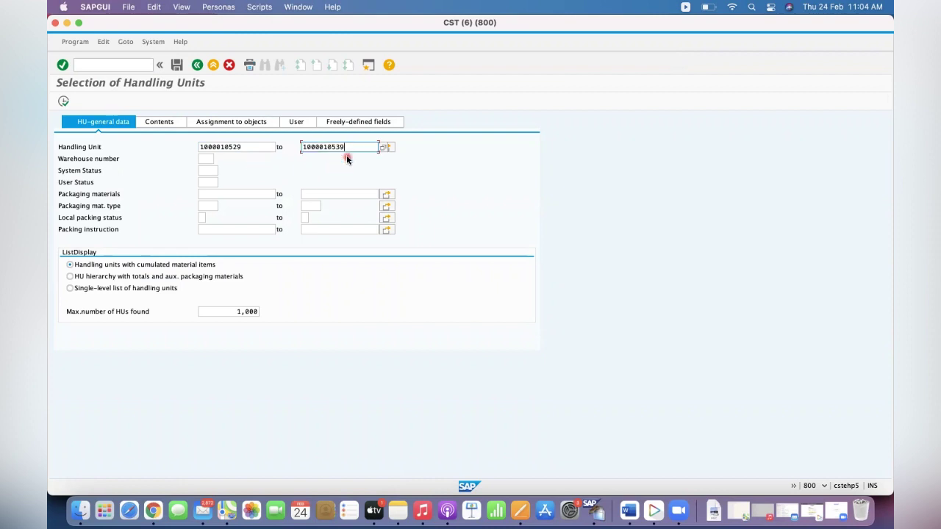
pyautogui.click(63, 102)
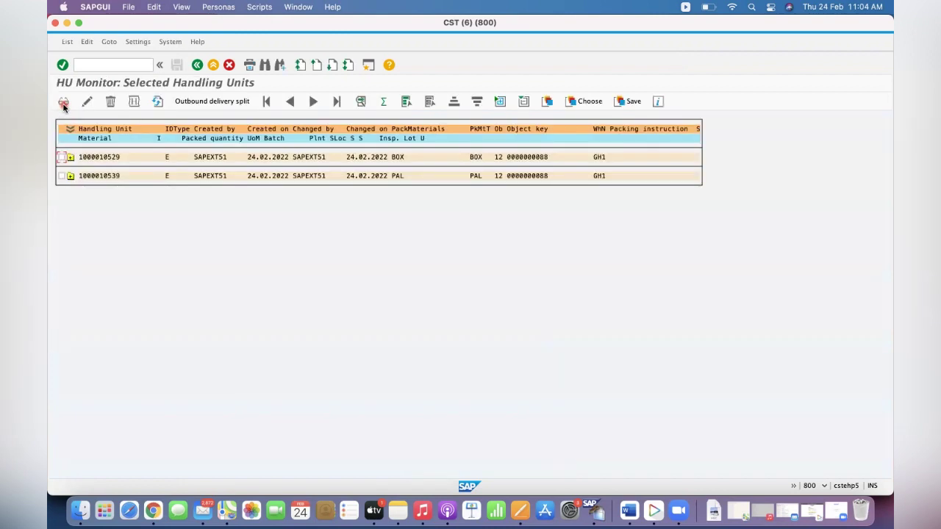
pyautogui.click(69, 175)
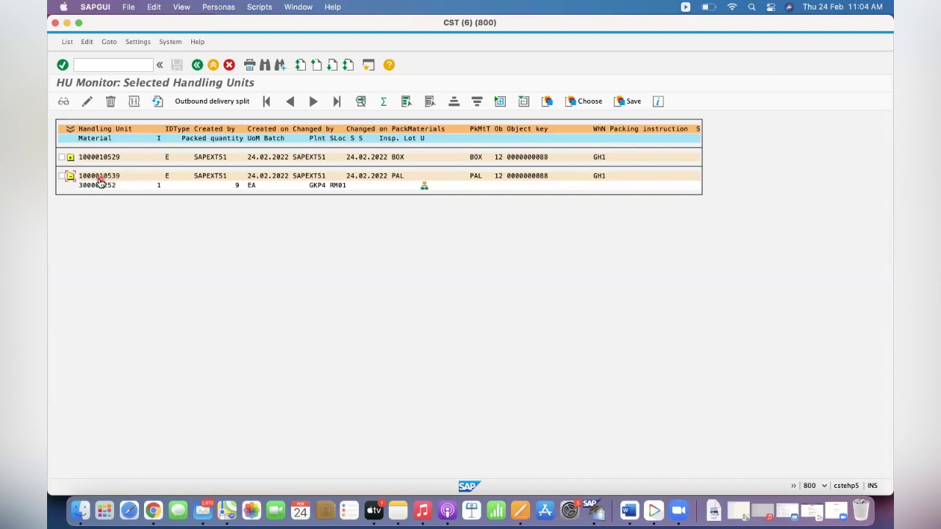
pyautogui.doubleClick(100, 177)
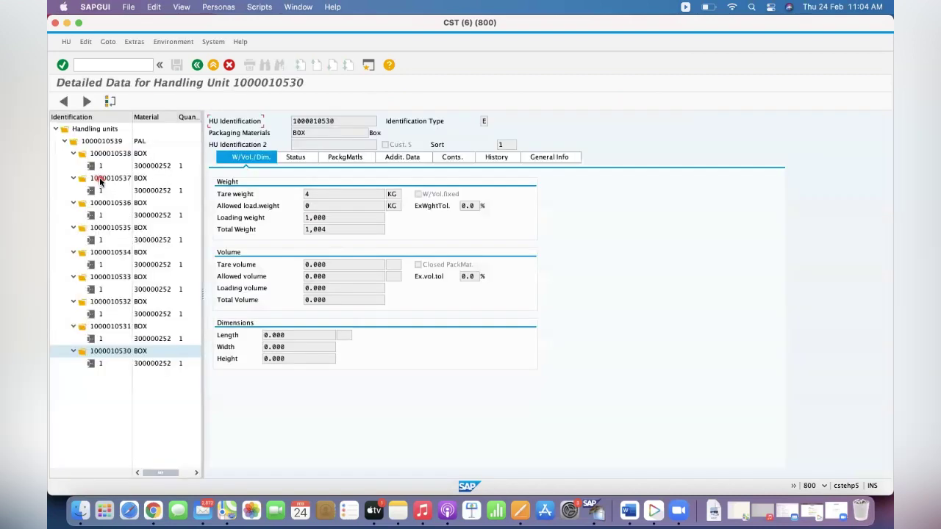
pyautogui.click(120, 64)
pyautogui.write('/O')
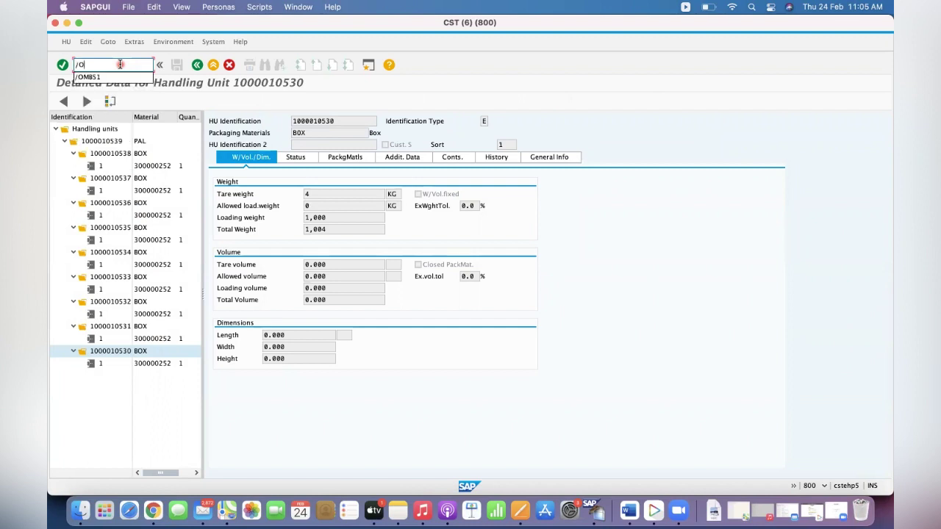
pyautogui.write('LM22')
pyautogui.press('Return')
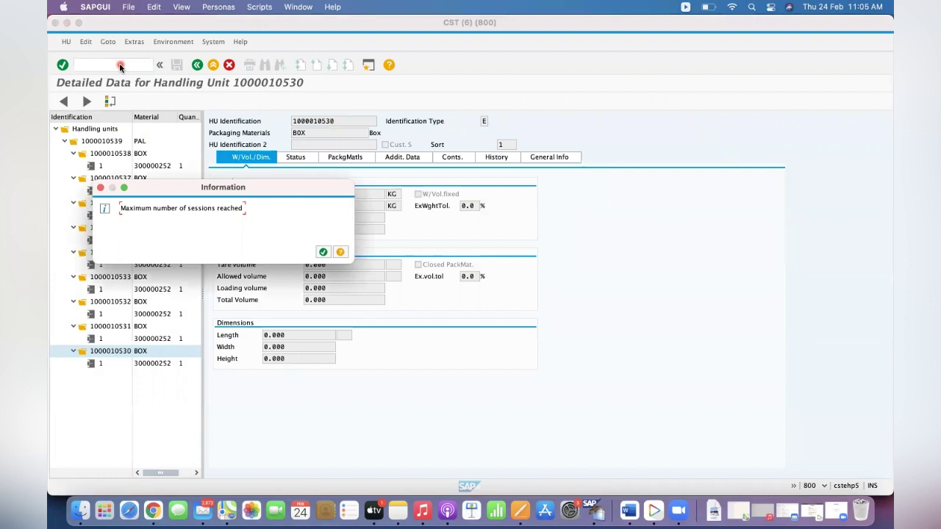
pyautogui.press('Return')
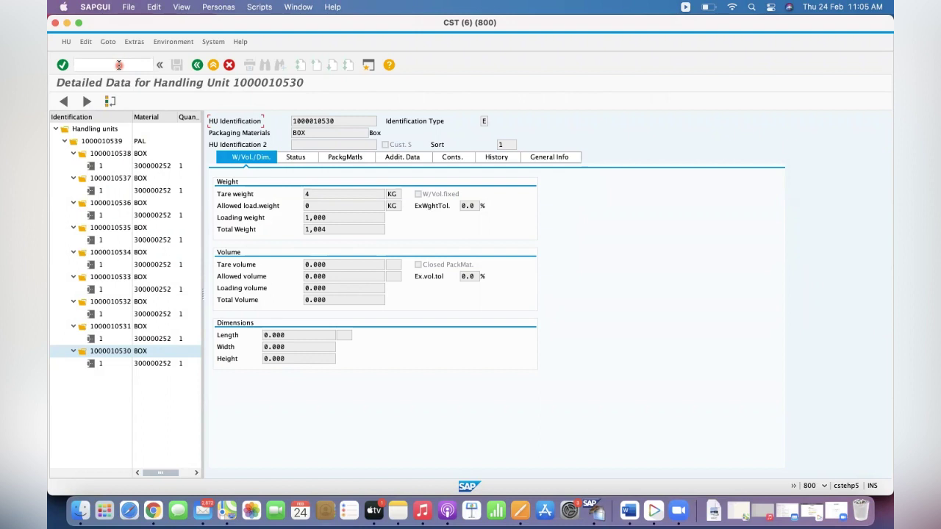
pyautogui.click(111, 65)
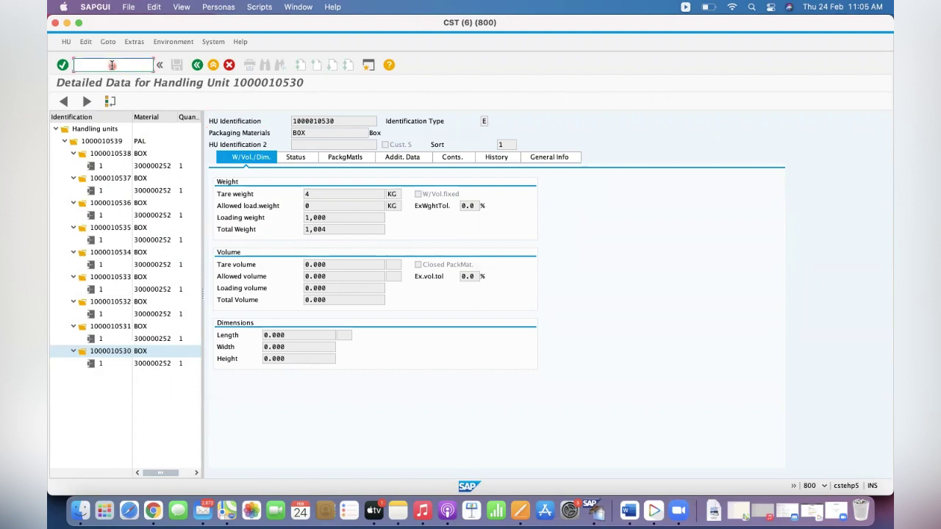
pyautogui.write('/NLM22')
pyautogui.press('Return')
pyautogui.press('super+v')
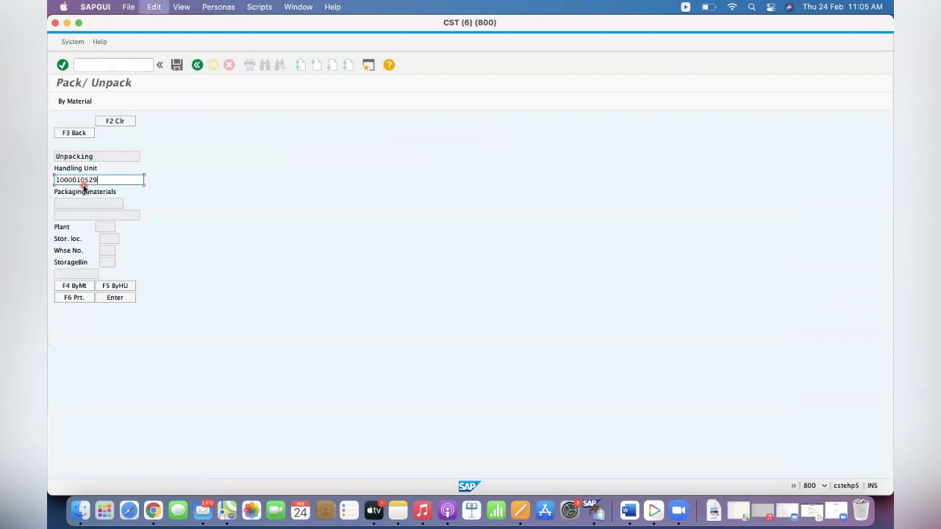
pyautogui.press('BackSpace')
pyautogui.press('BackSpace')
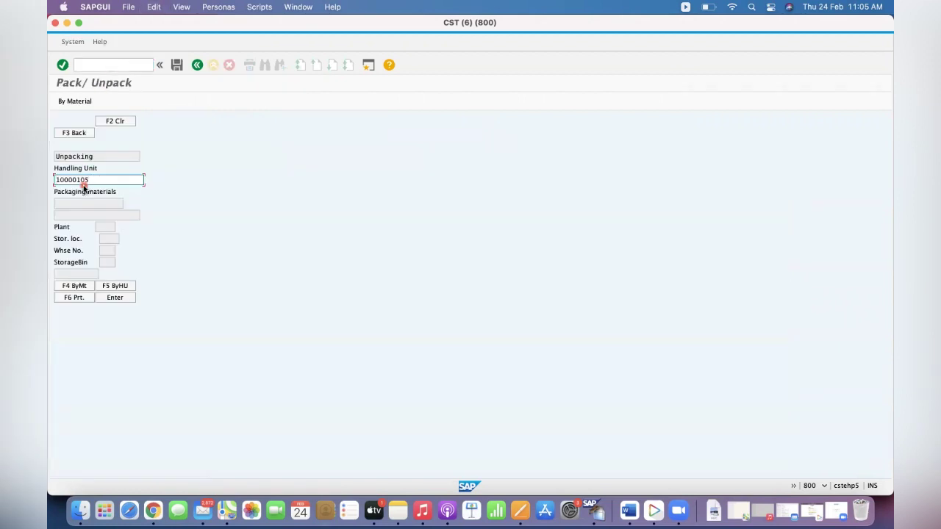
pyautogui.write('39')
pyautogui.press('Return')
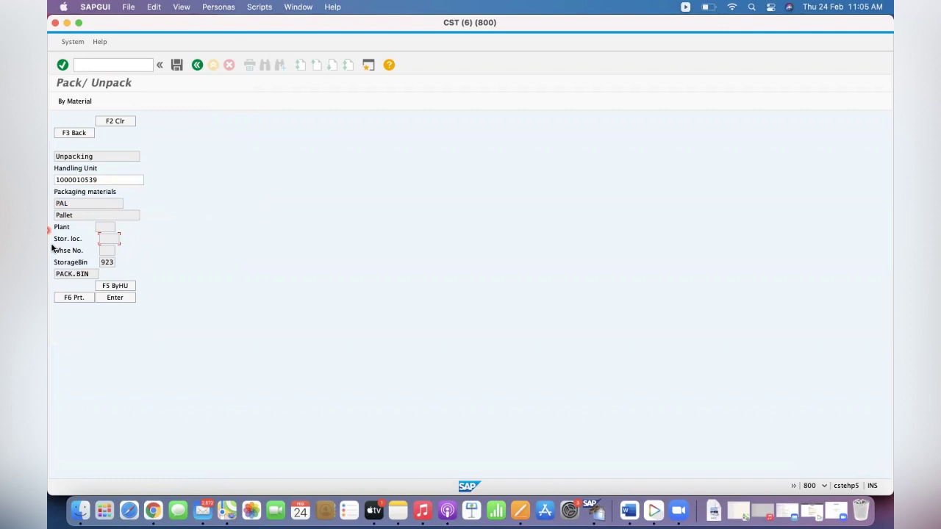
pyautogui.click(117, 286)
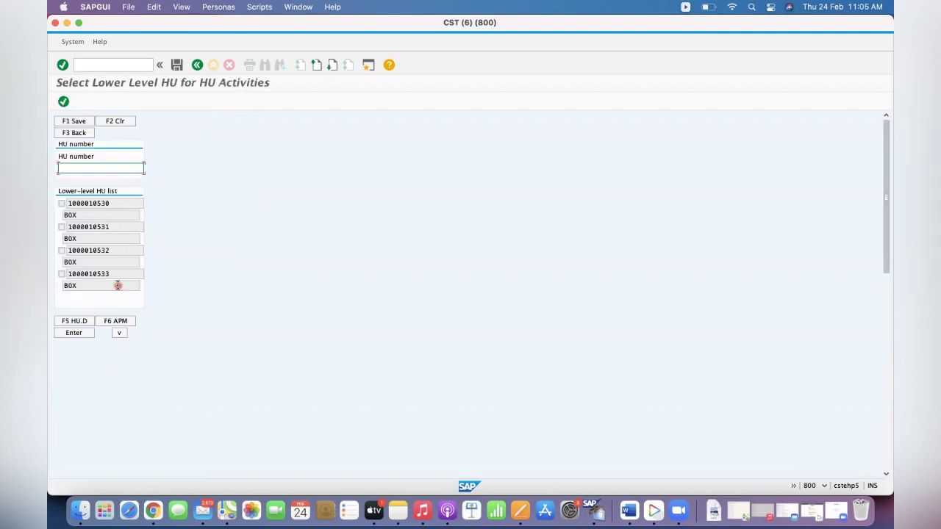
pyautogui.click(119, 334)
pyautogui.click(119, 333)
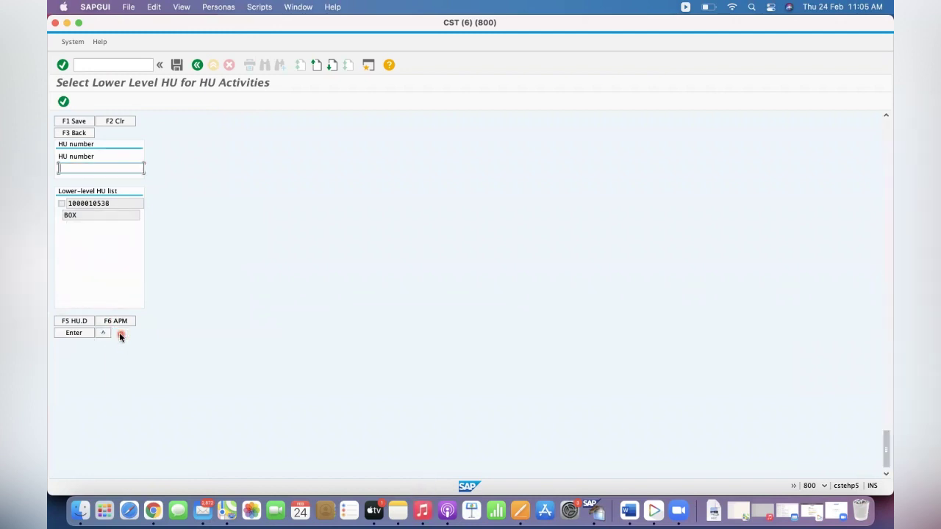
pyautogui.click(103, 333)
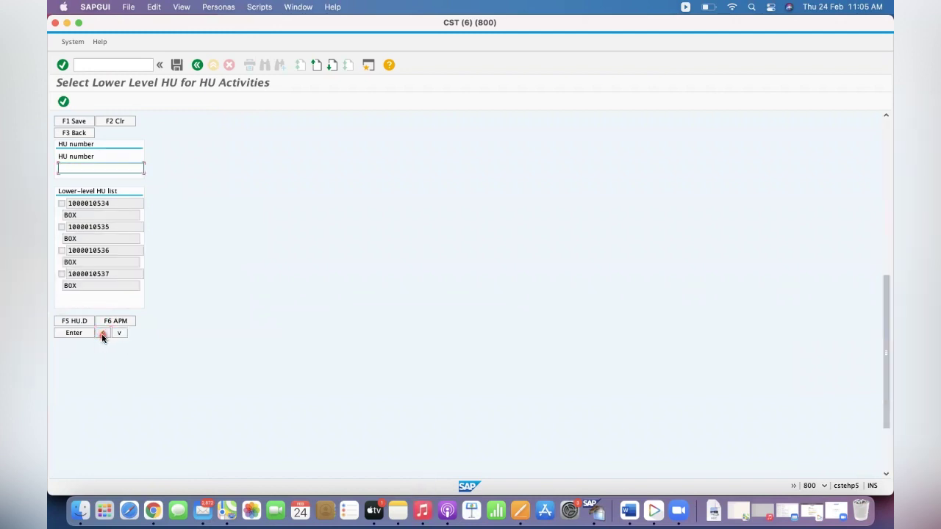
pyautogui.click(103, 334)
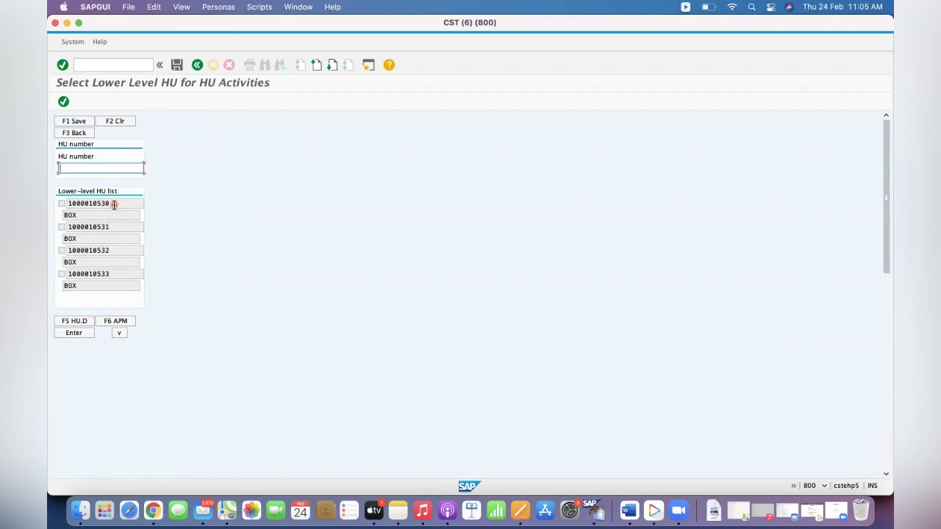
pyautogui.moveTo(68, 204); pyautogui.dragTo(114, 204)
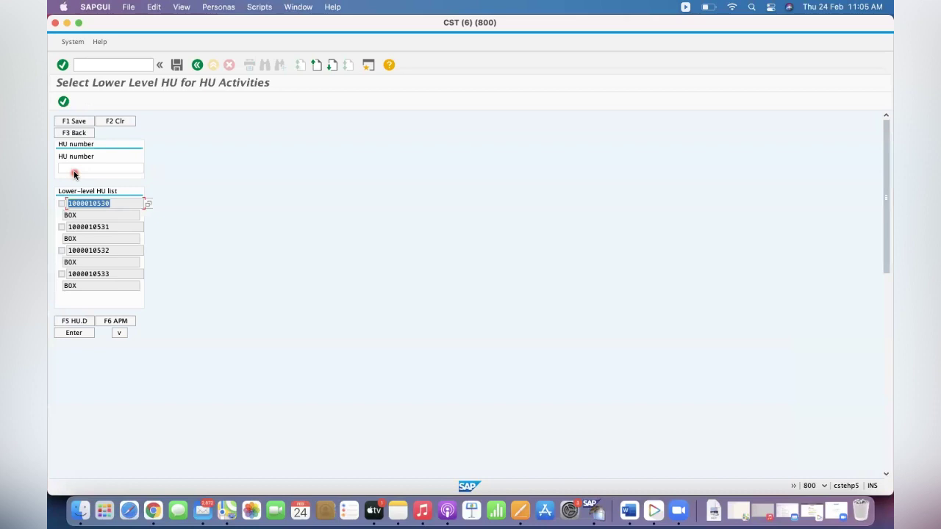
pyautogui.click(74, 171)
pyautogui.write('1000010530')
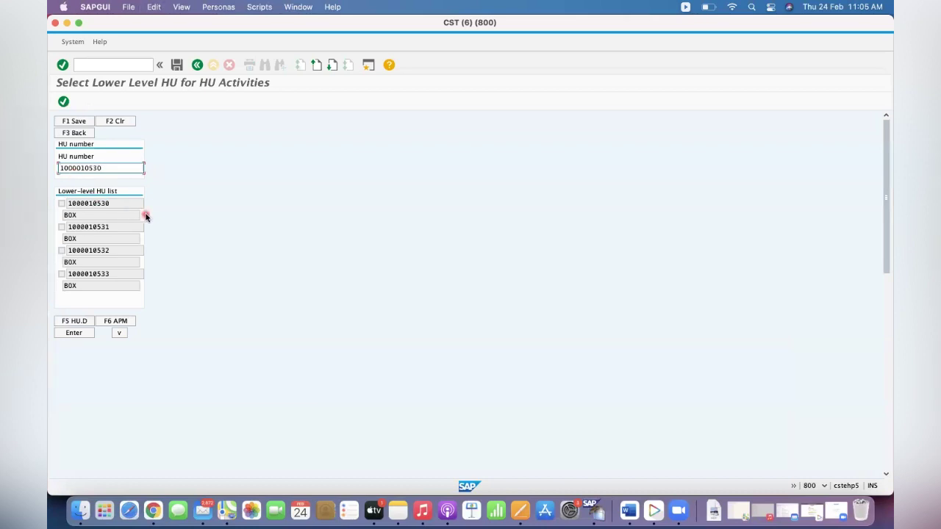
pyautogui.press('Return')
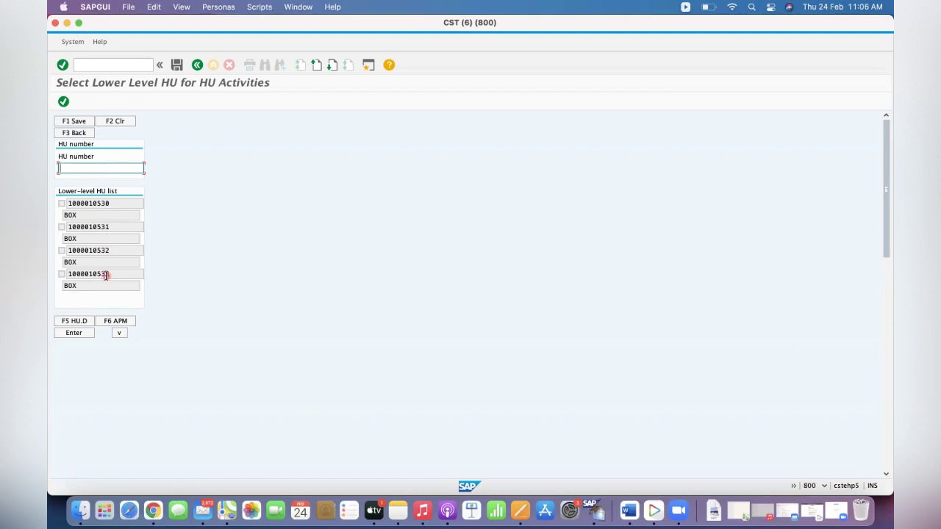
pyautogui.click(75, 122)
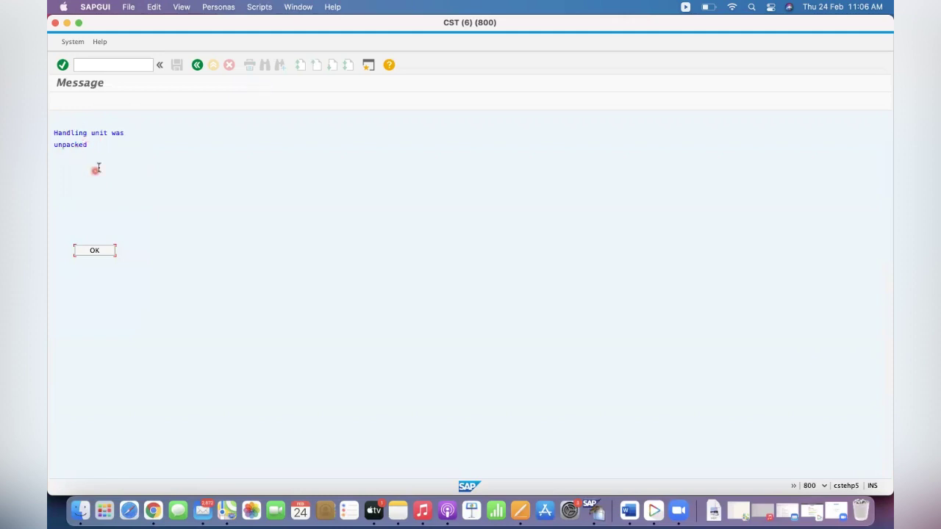
# - Acknowledge the unpack message and reopen the HU monitor with /NHUMO
pyautogui.click(94, 252)
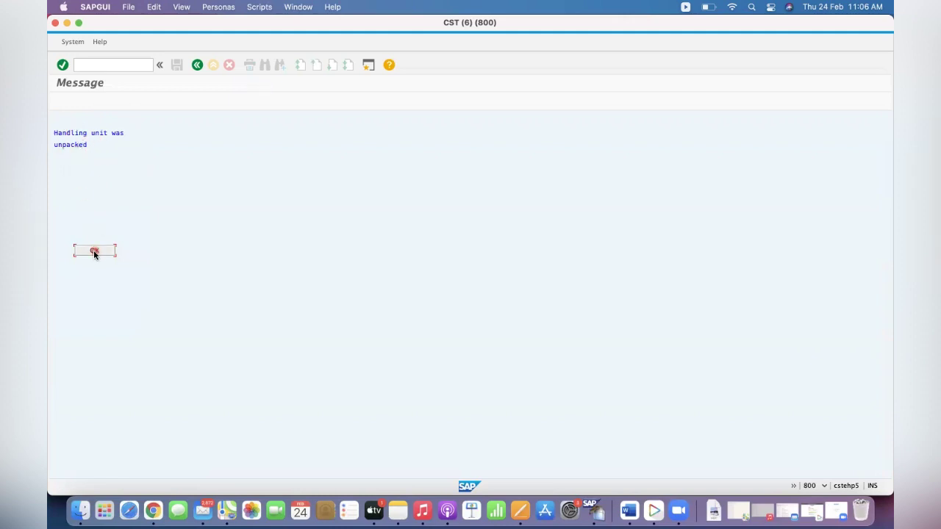
pyautogui.click(96, 64)
pyautogui.write('/NHUMO')
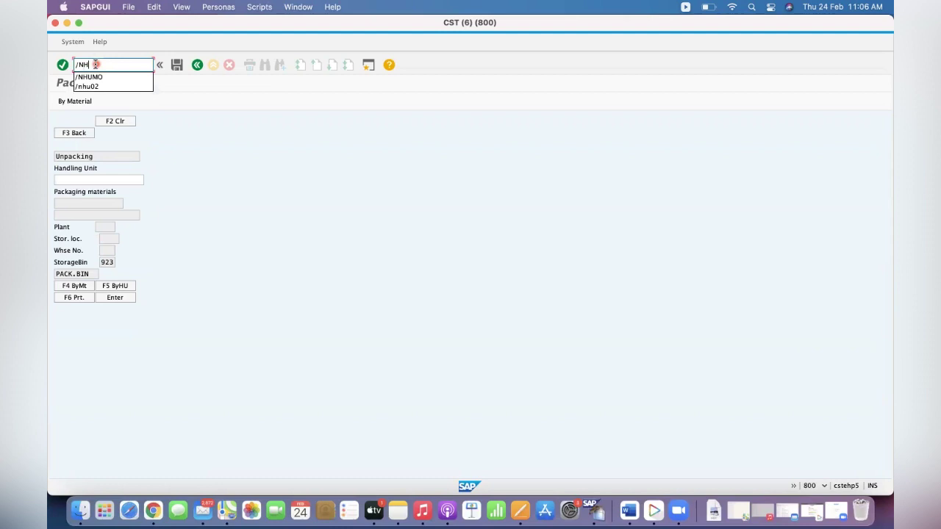
pyautogui.press('Return')
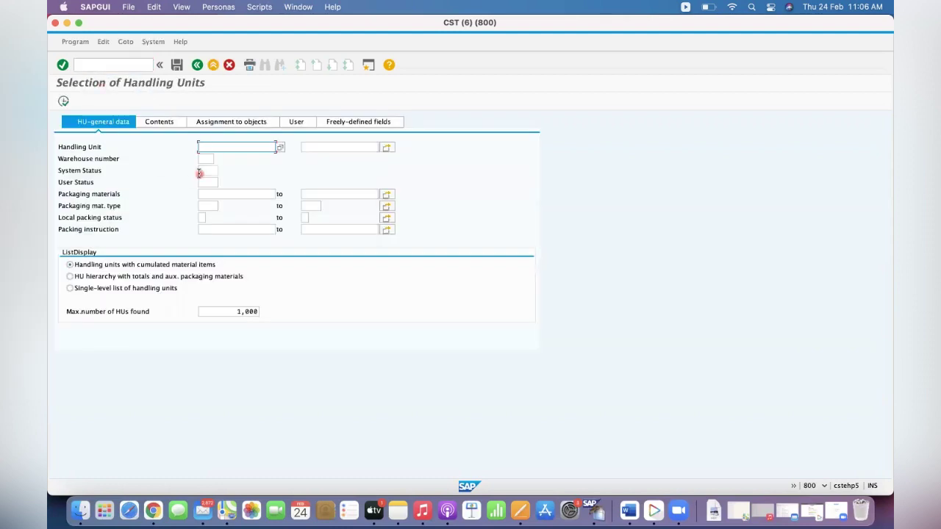
pyautogui.press('Down')
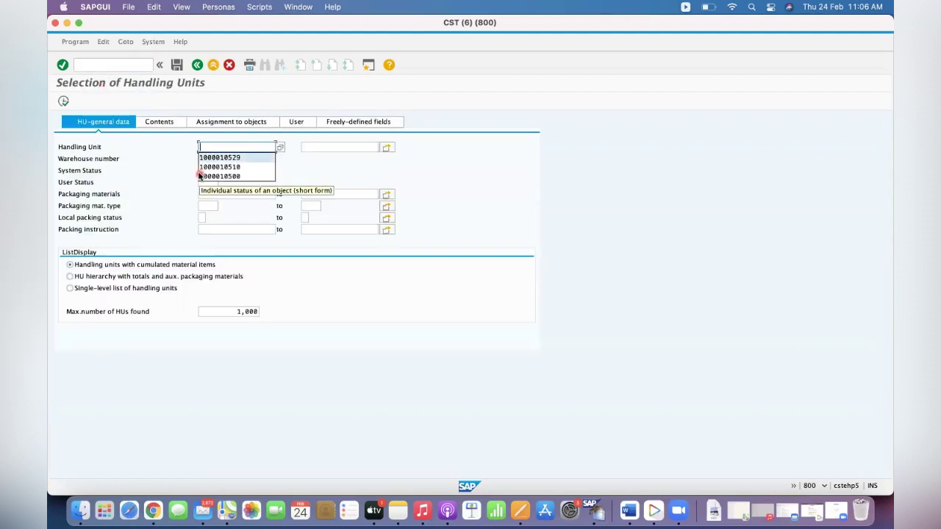
pyautogui.press('Tab')
pyautogui.write('1000010530')
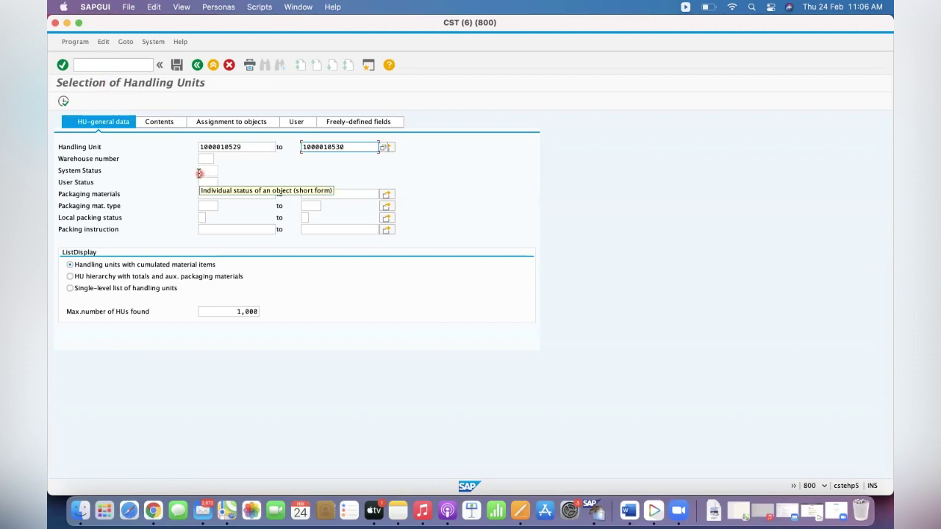
pyautogui.press('BackSpace')
pyautogui.write('9')
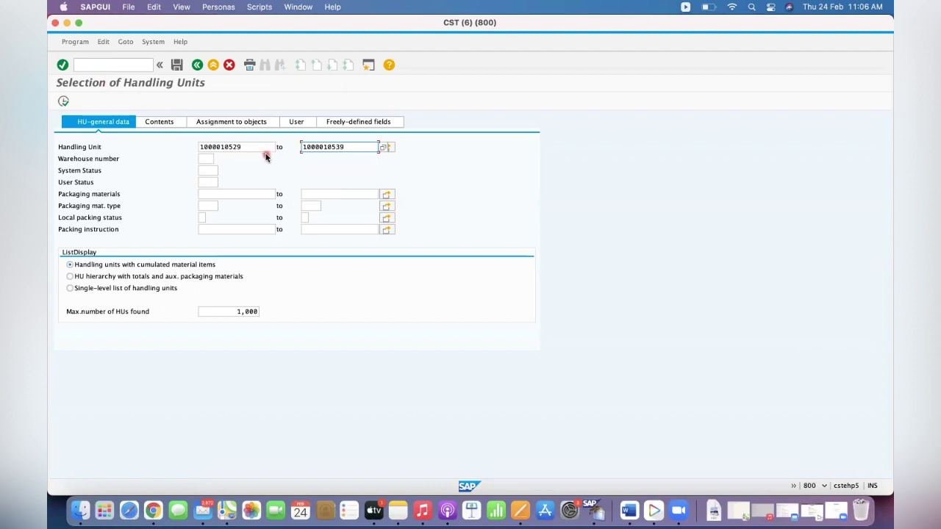
pyautogui.click(257, 147)
pyautogui.press('BackSpace')
pyautogui.press('BackSpace')
pyautogui.write('30')
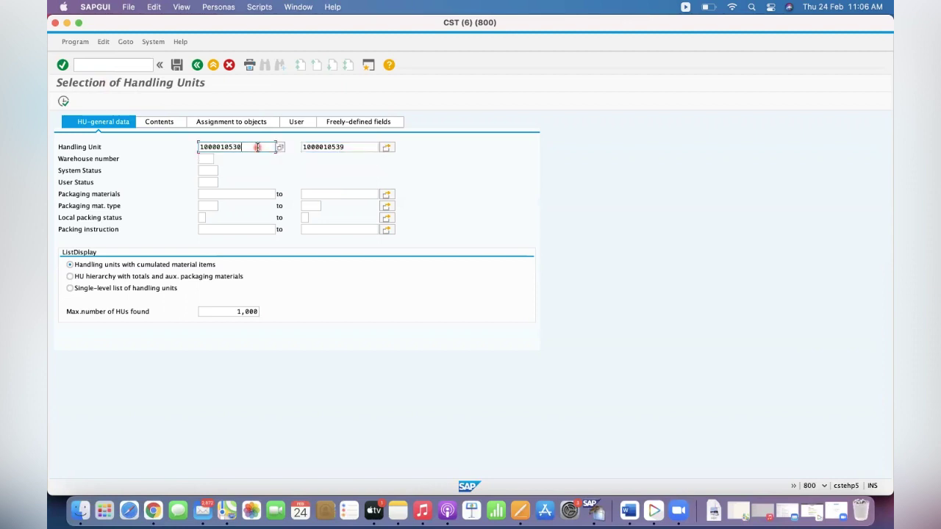
pyautogui.click(63, 102)
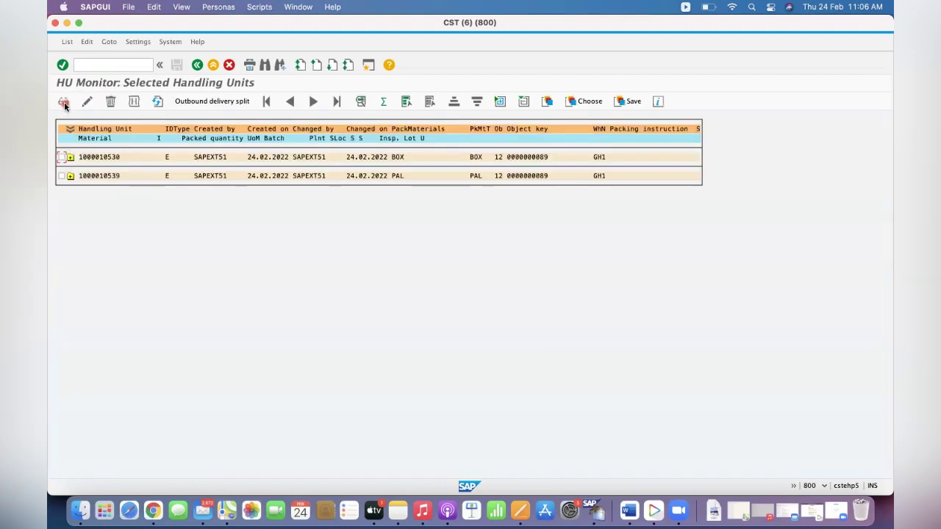
pyautogui.click(70, 157)
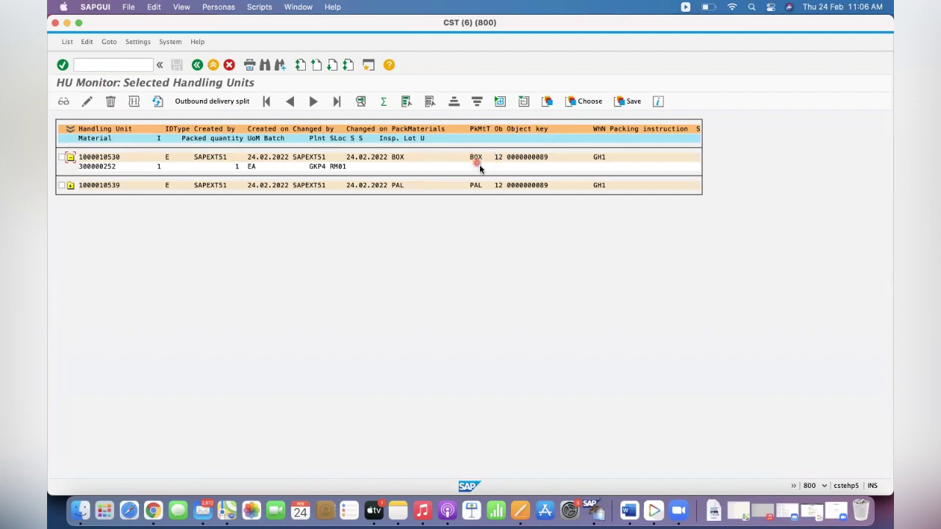
pyautogui.doubleClick(103, 160)
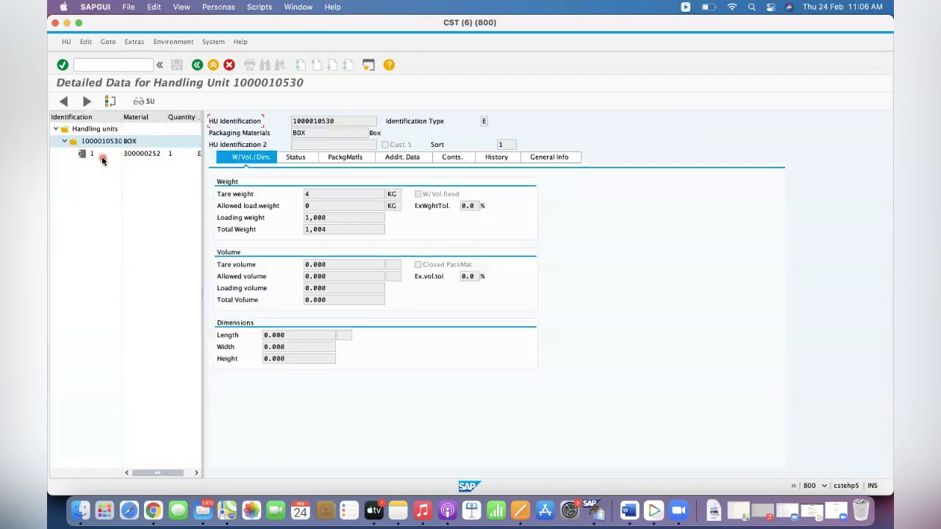
pyautogui.click(144, 101)
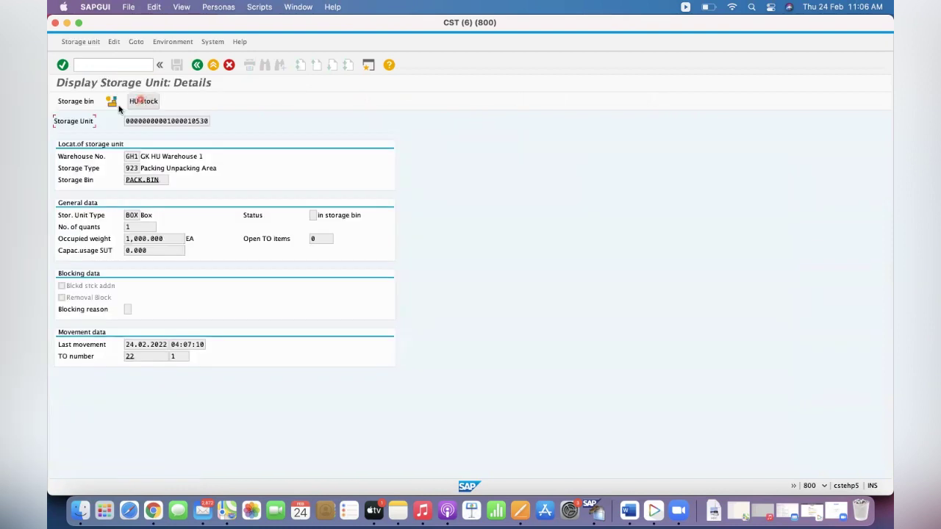
pyautogui.click(134, 215)
pyautogui.click(197, 64)
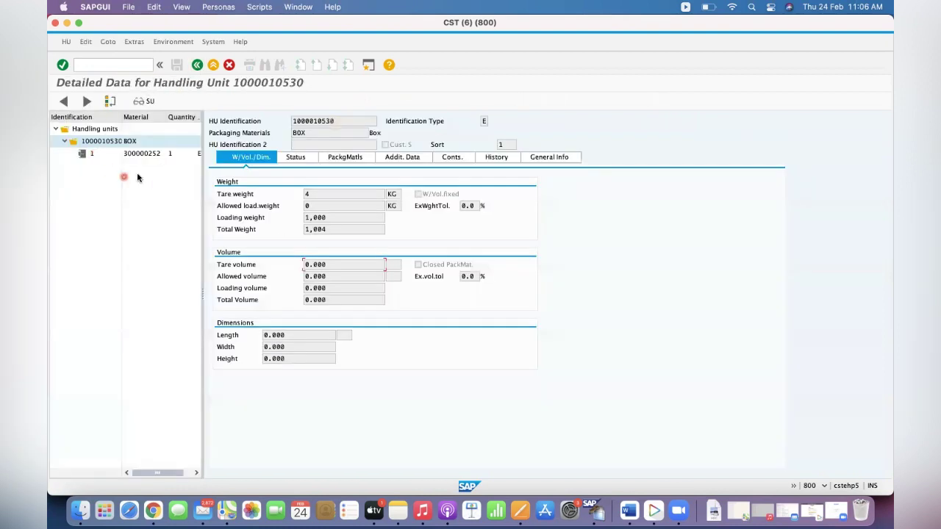
pyautogui.click(198, 65)
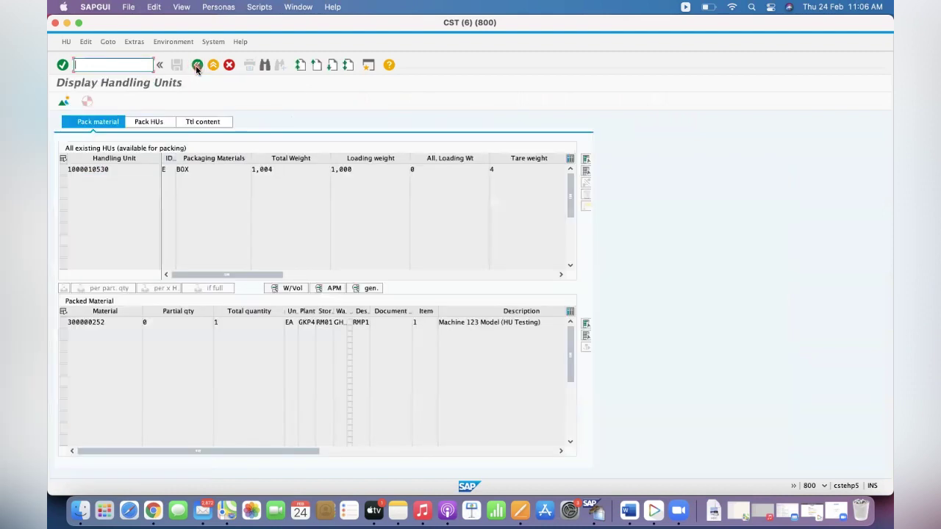
pyautogui.click(197, 65)
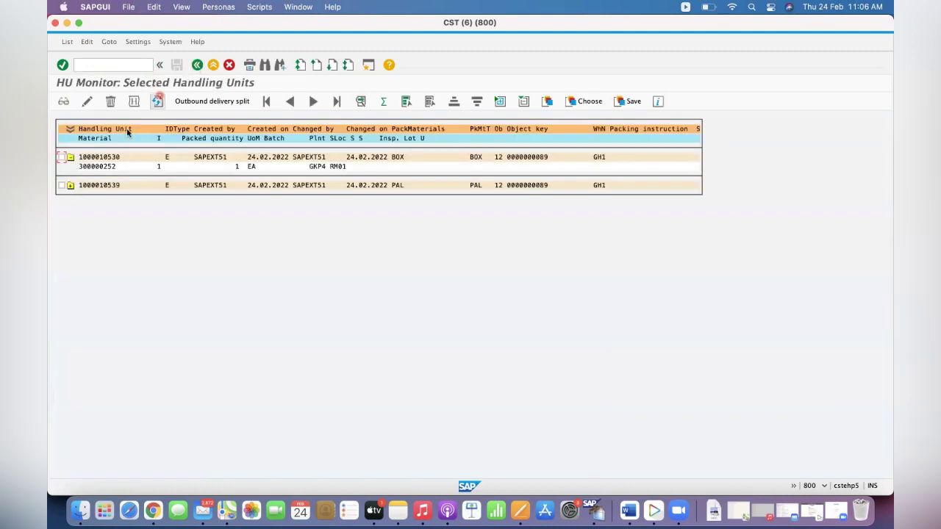
pyautogui.doubleClick(101, 188)
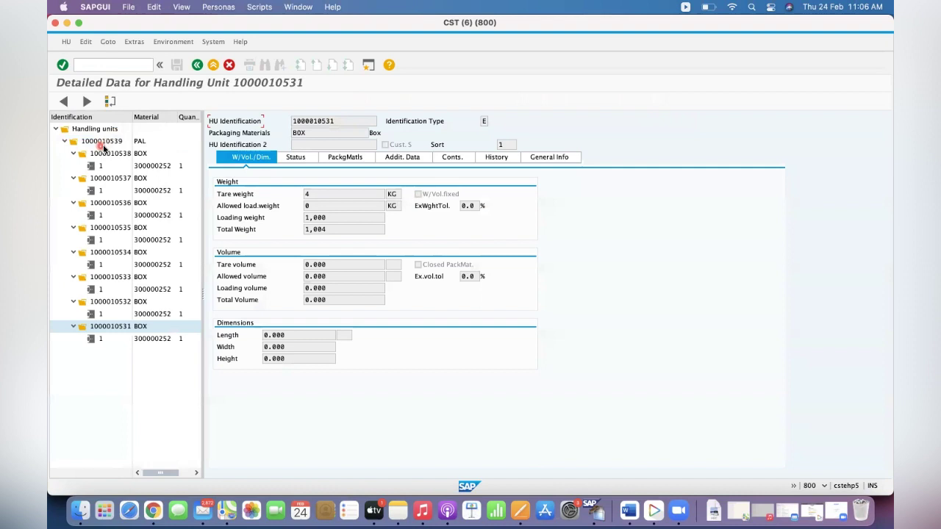
pyautogui.click(197, 65)
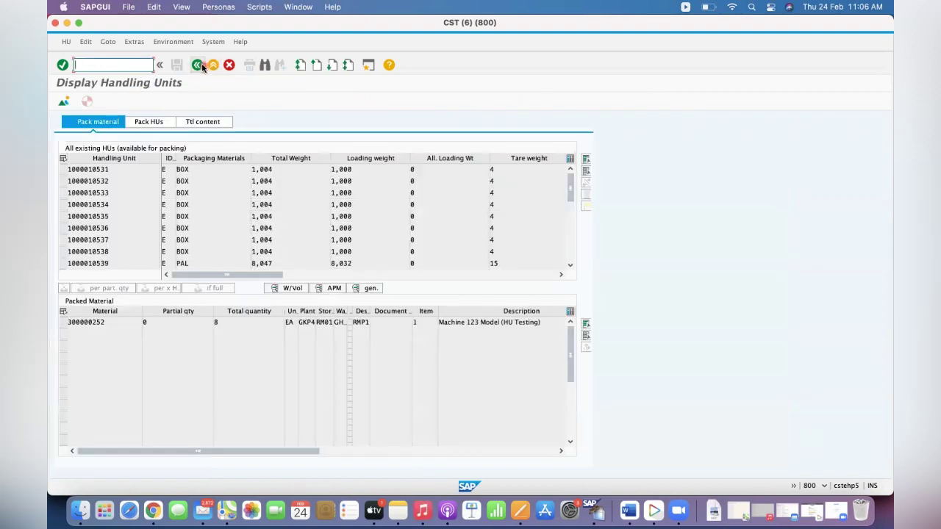
pyautogui.click(198, 65)
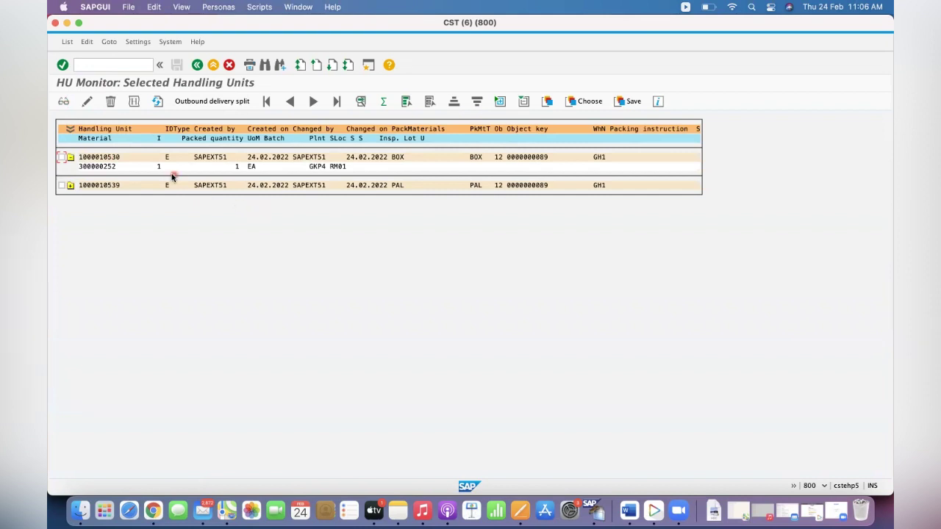
pyautogui.click(107, 156)
pyautogui.click(301, 171)
pyautogui.click(335, 170)
pyautogui.click(142, 207)
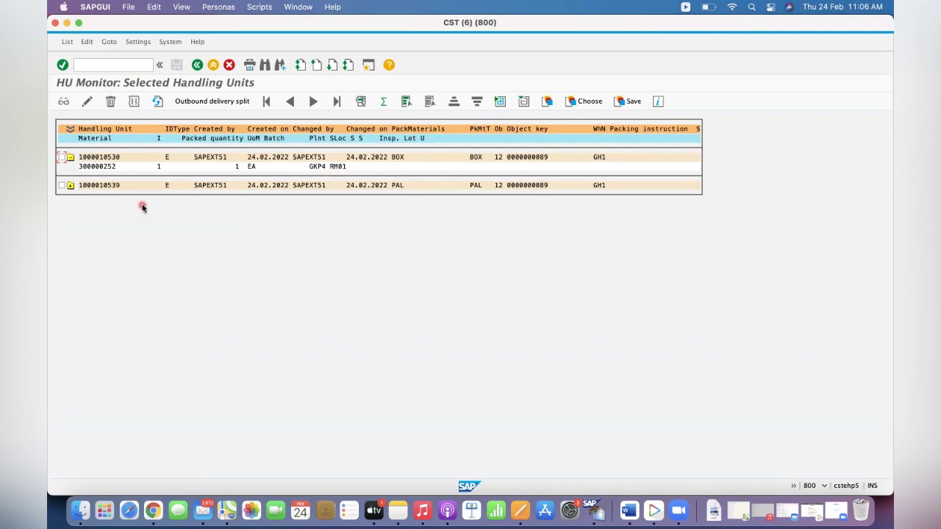
pyautogui.click(71, 187)
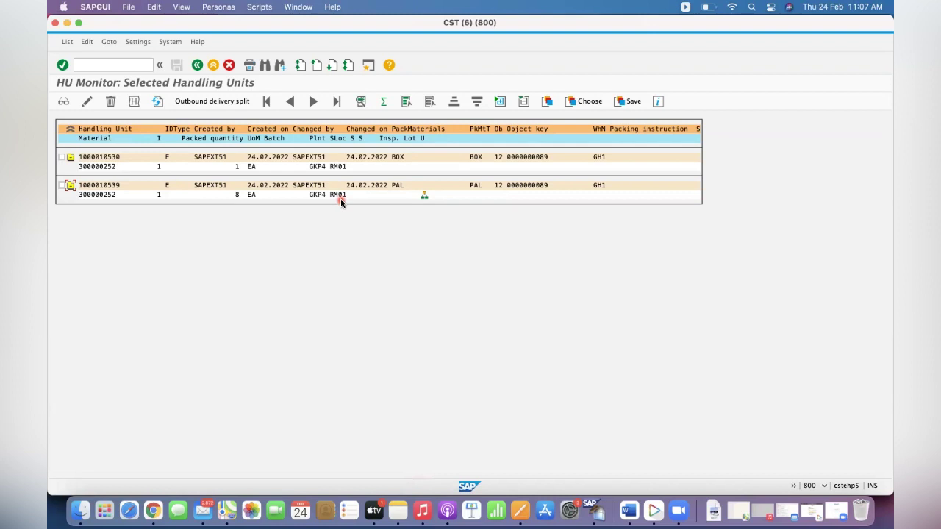
pyautogui.click(61, 157)
pyautogui.click(86, 100)
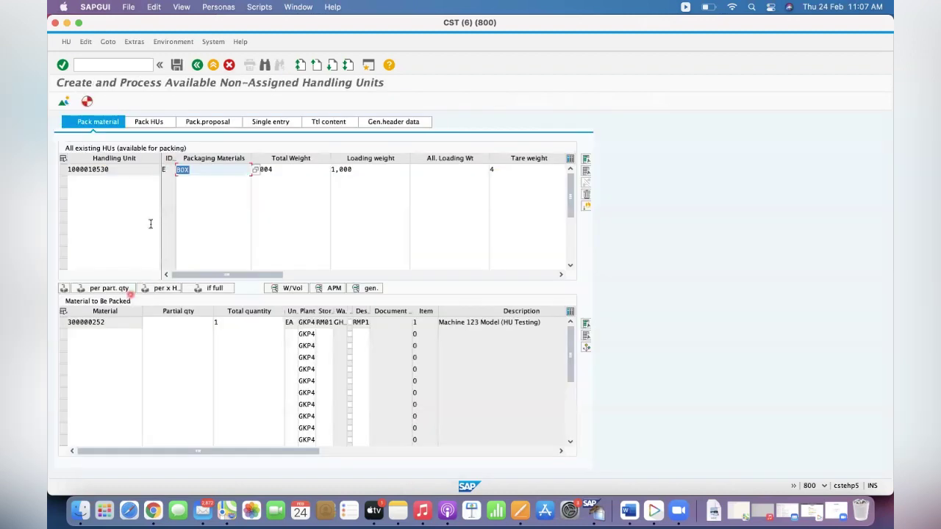
pyautogui.click(148, 121)
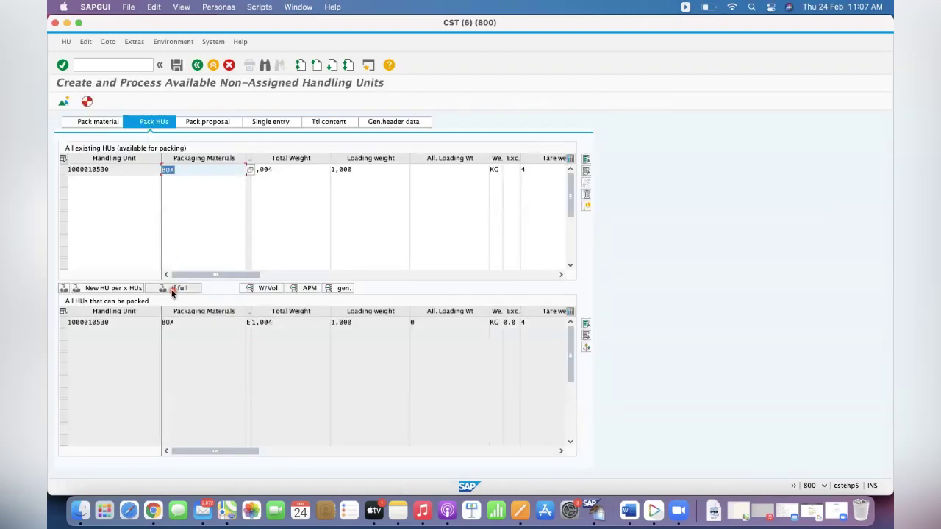
pyautogui.click(178, 182)
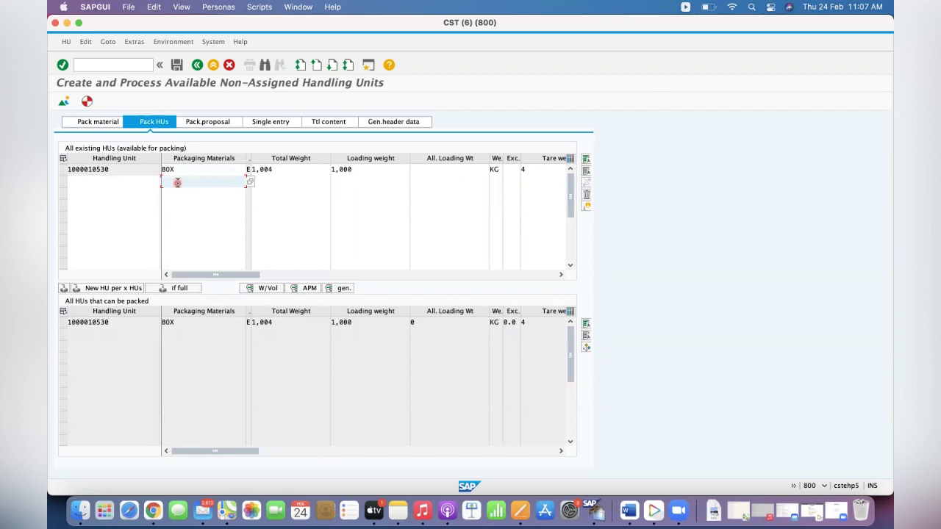
pyautogui.write('PAL')
pyautogui.press('Return')
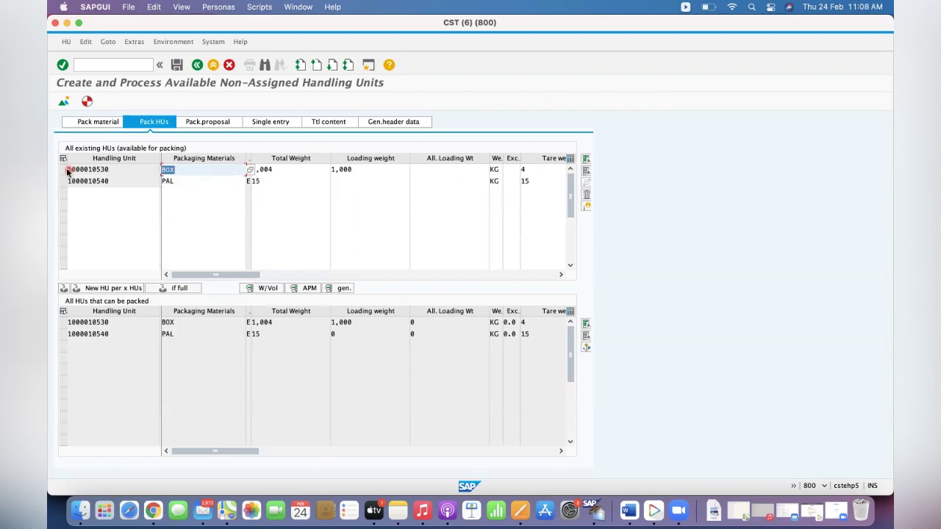
pyautogui.click(63, 182)
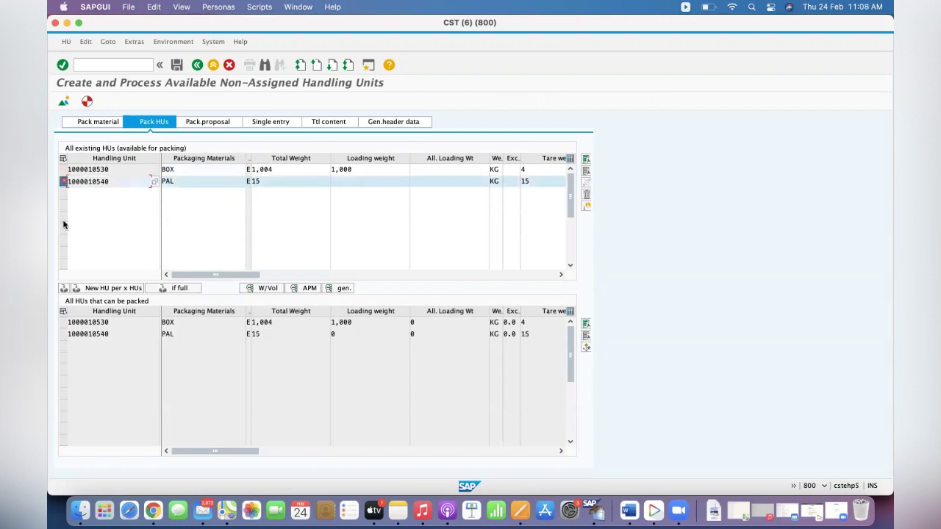
pyautogui.click(64, 323)
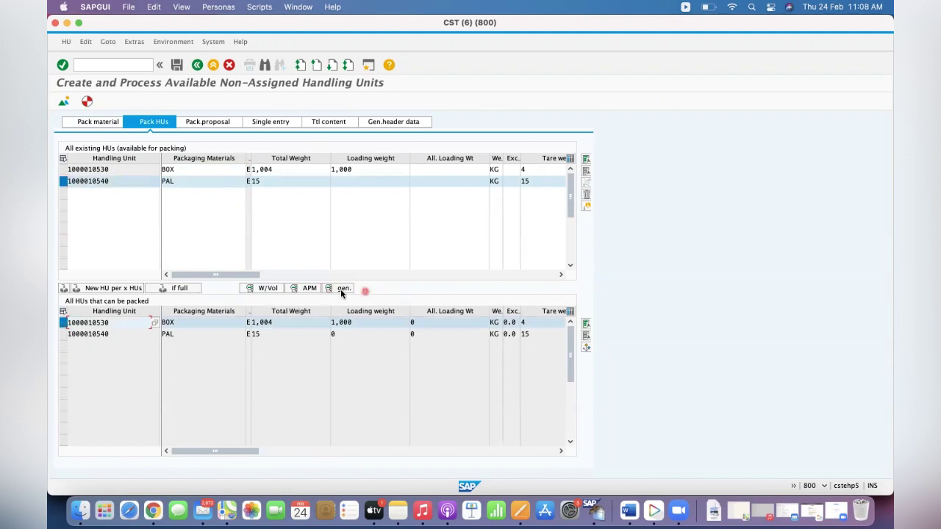
pyautogui.click(63, 289)
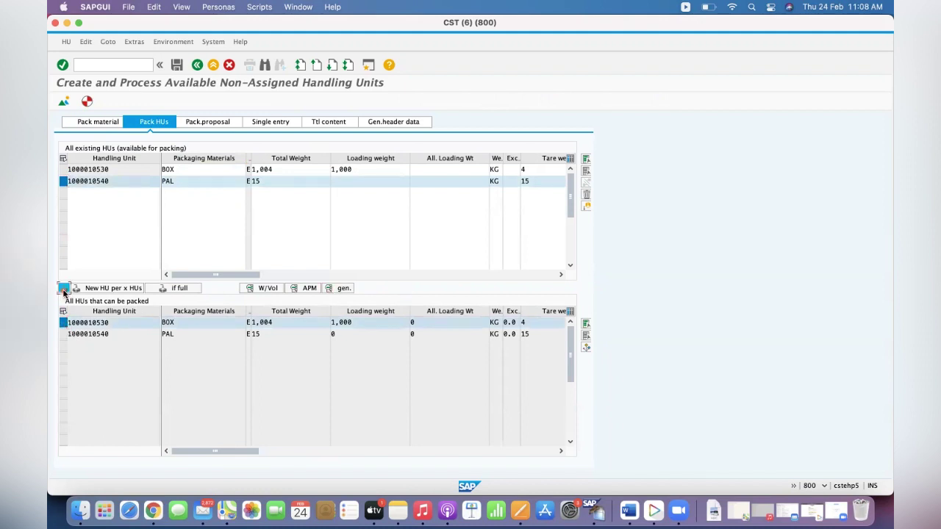
pyautogui.doubleClick(101, 182)
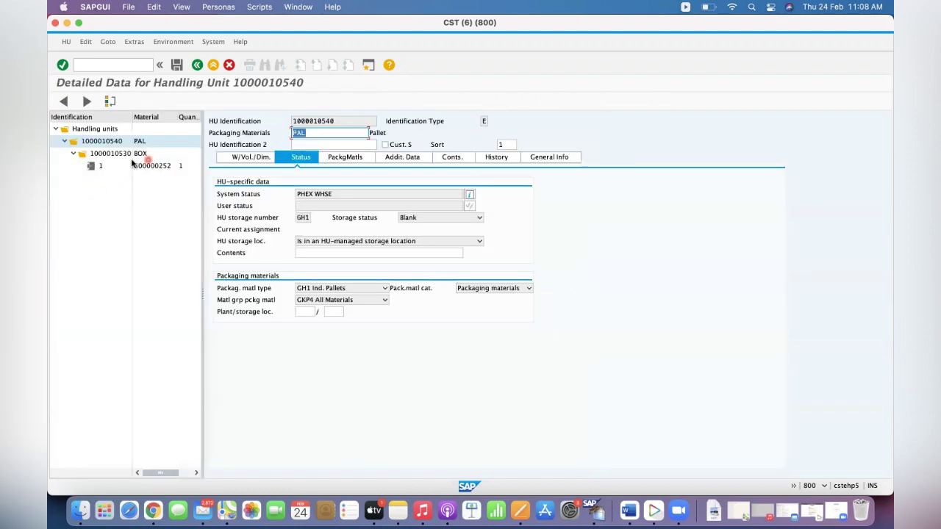
pyautogui.click(112, 144)
pyautogui.click(176, 65)
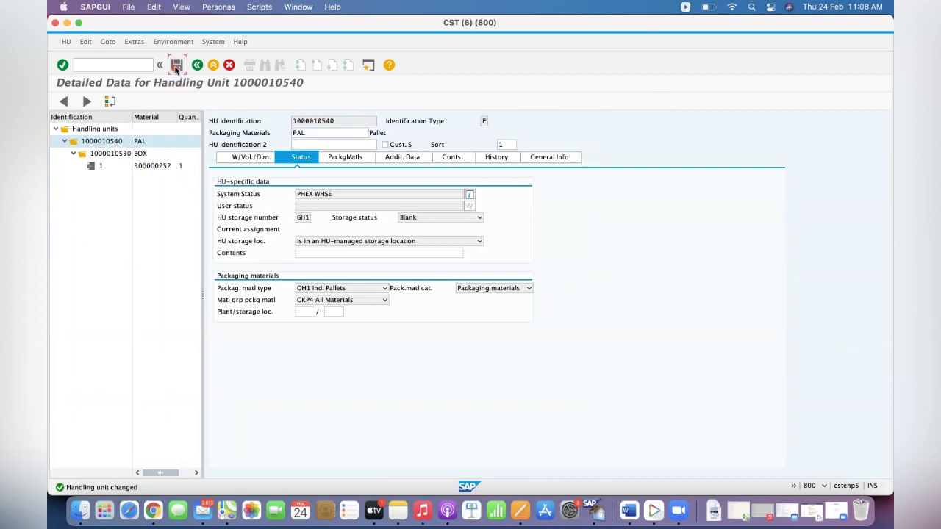
pyautogui.click(197, 65)
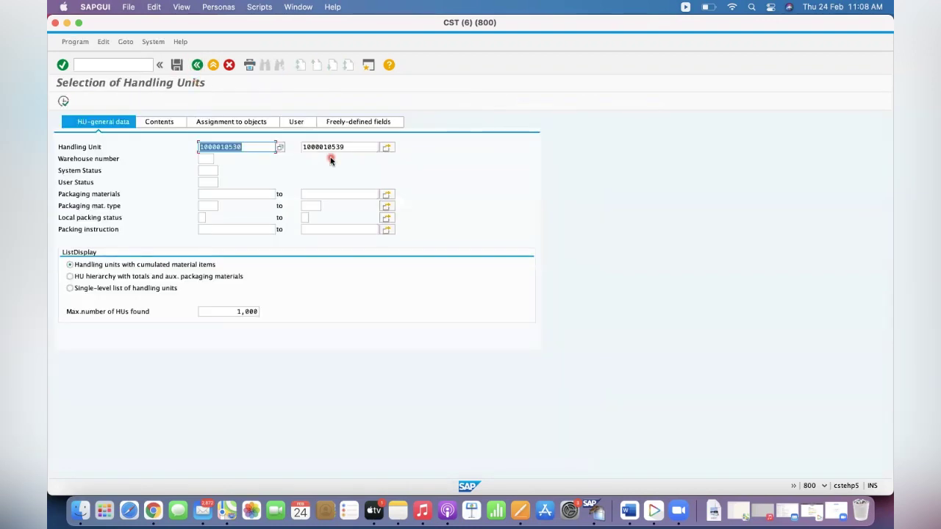
pyautogui.click(352, 147)
pyautogui.press('BackSpace')
pyautogui.press('BackSpace')
pyautogui.write('4')
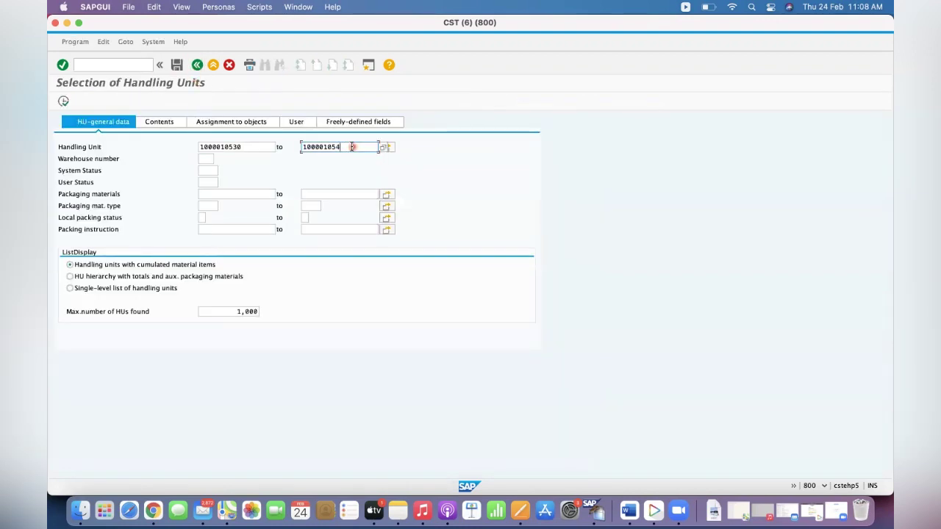
pyautogui.write('2')
pyautogui.click(63, 101)
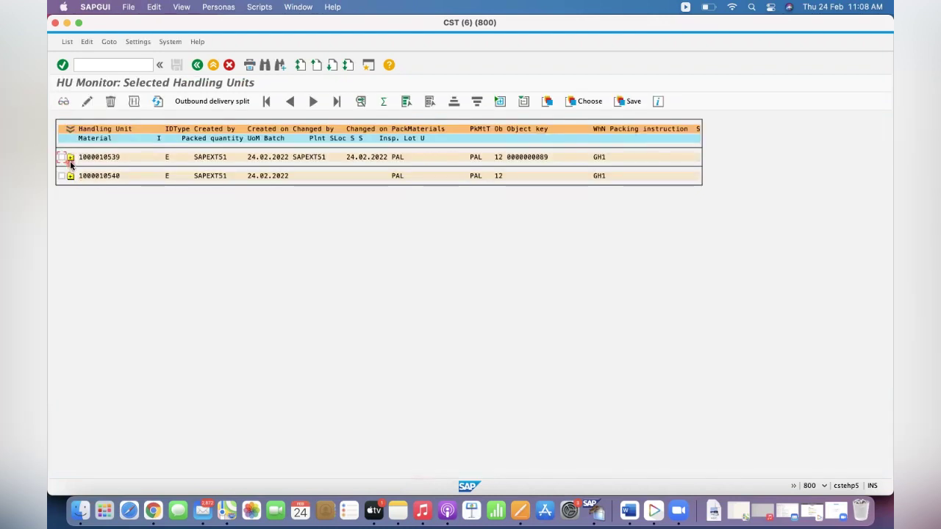
pyautogui.click(70, 156)
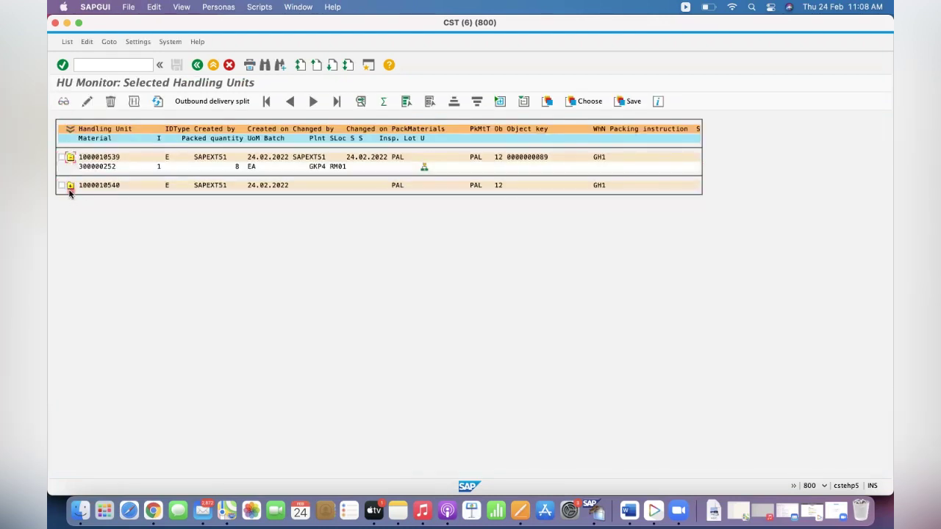
pyautogui.click(69, 185)
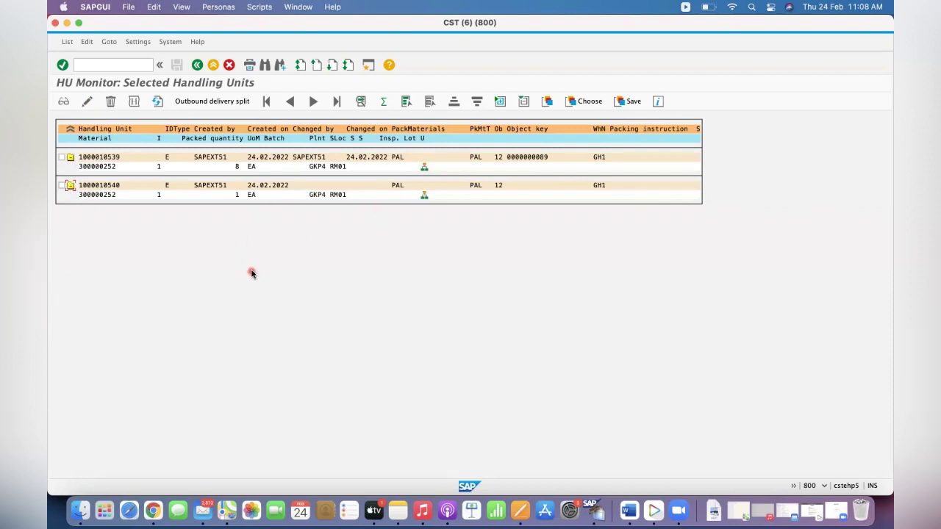
pyautogui.click(106, 158)
pyautogui.doubleClick(106, 159)
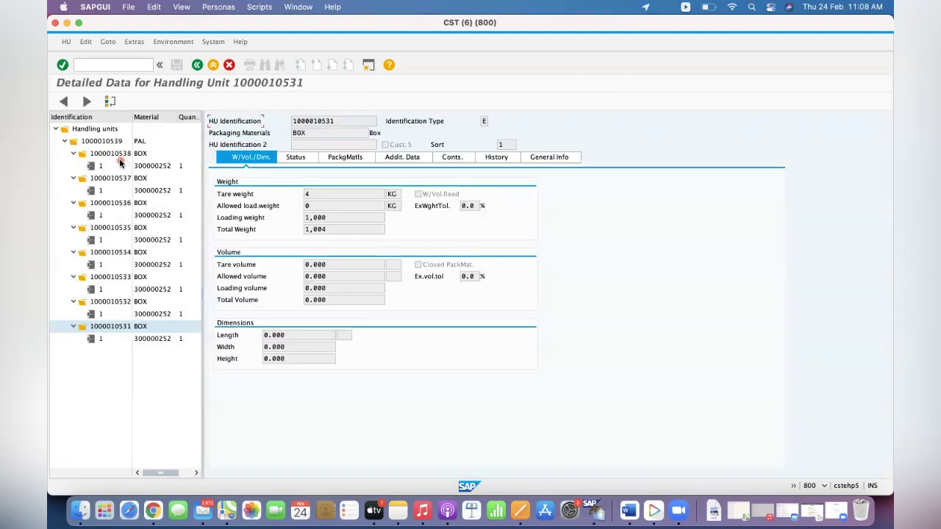
pyautogui.click(494, 158)
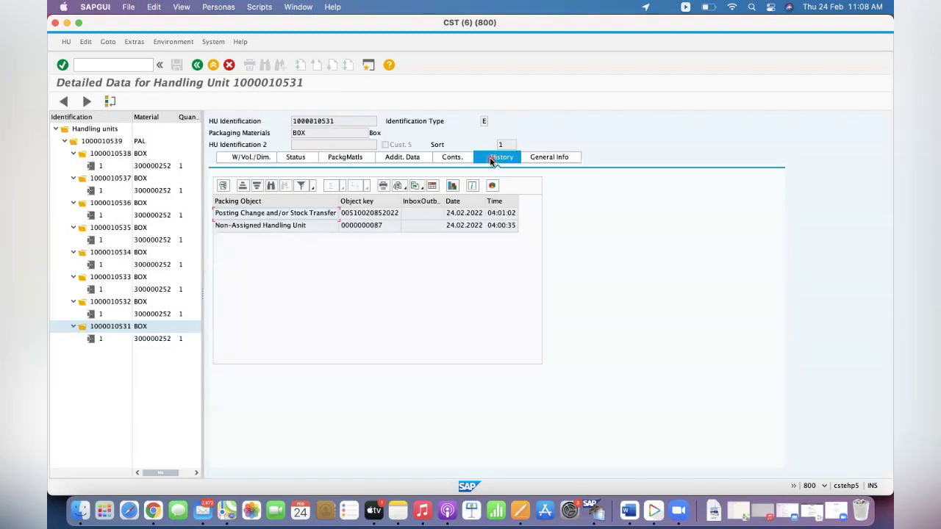
pyautogui.click(284, 226)
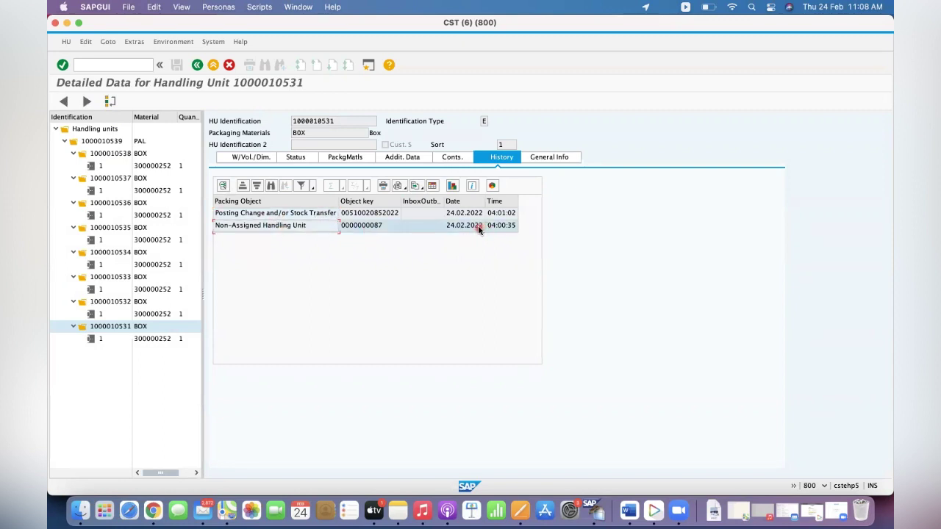
pyautogui.click(366, 214)
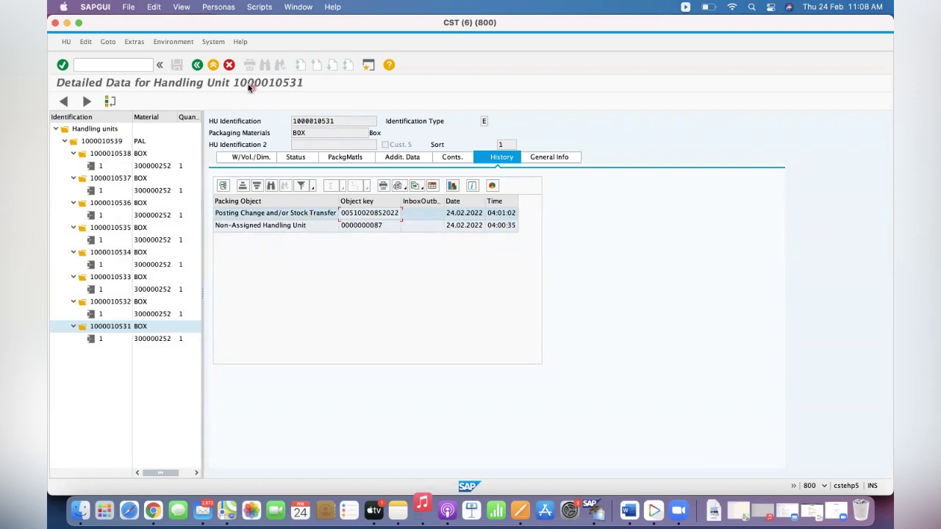
pyautogui.click(198, 66)
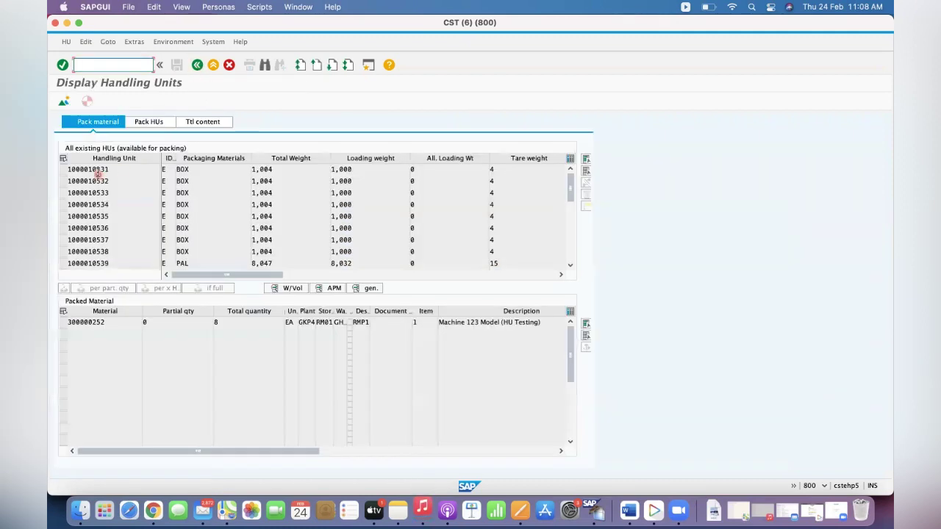
pyautogui.click(210, 66)
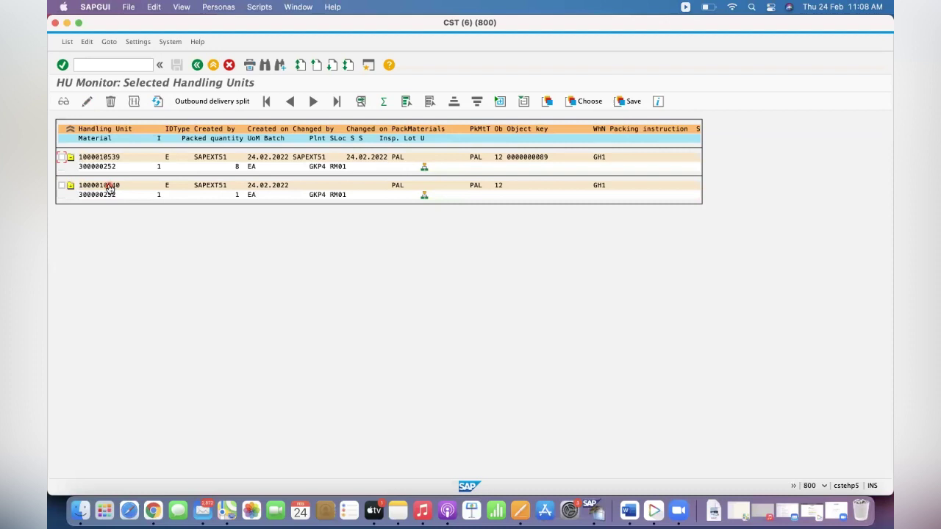
pyautogui.click(110, 189)
pyautogui.doubleClick(112, 193)
pyautogui.click(489, 158)
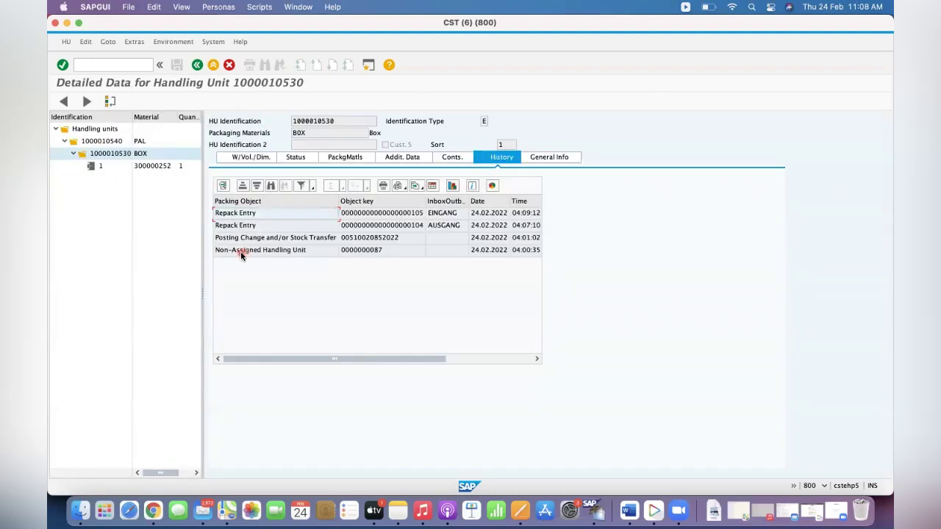
pyautogui.click(384, 243)
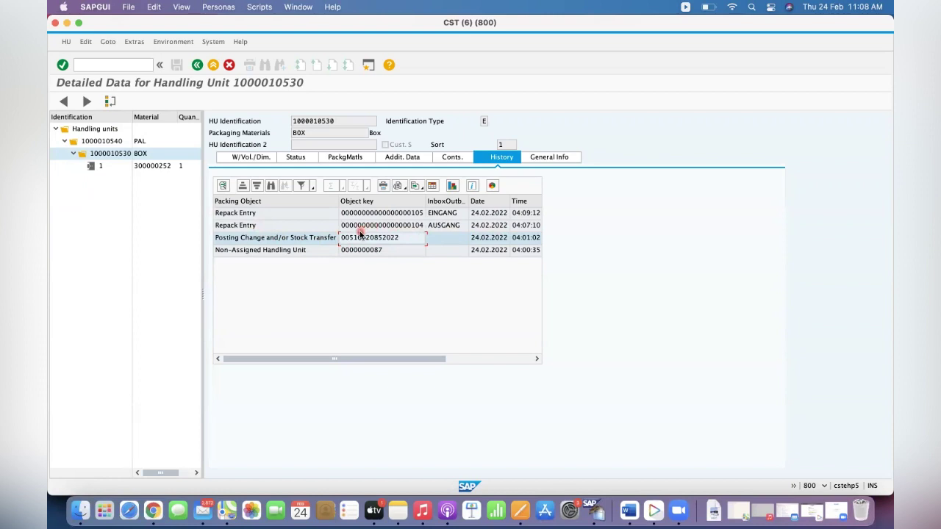
pyautogui.click(103, 142)
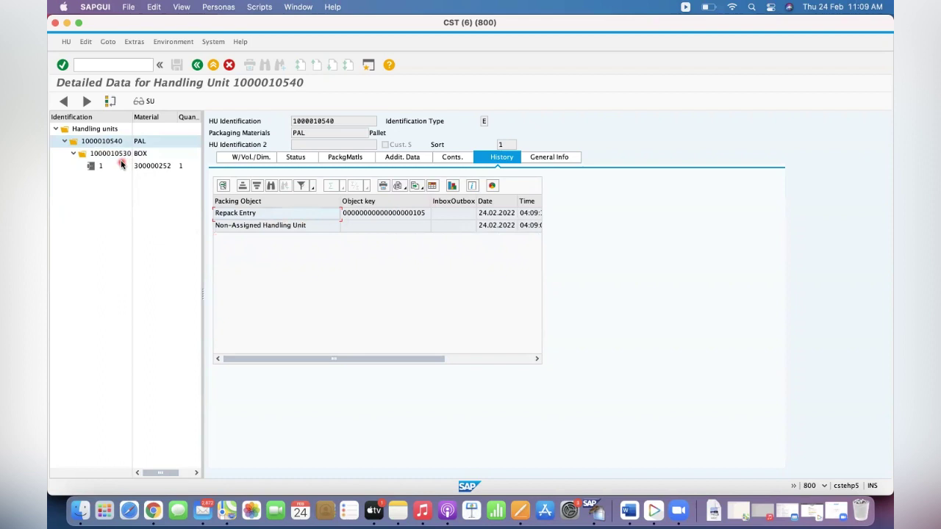
pyautogui.click(121, 156)
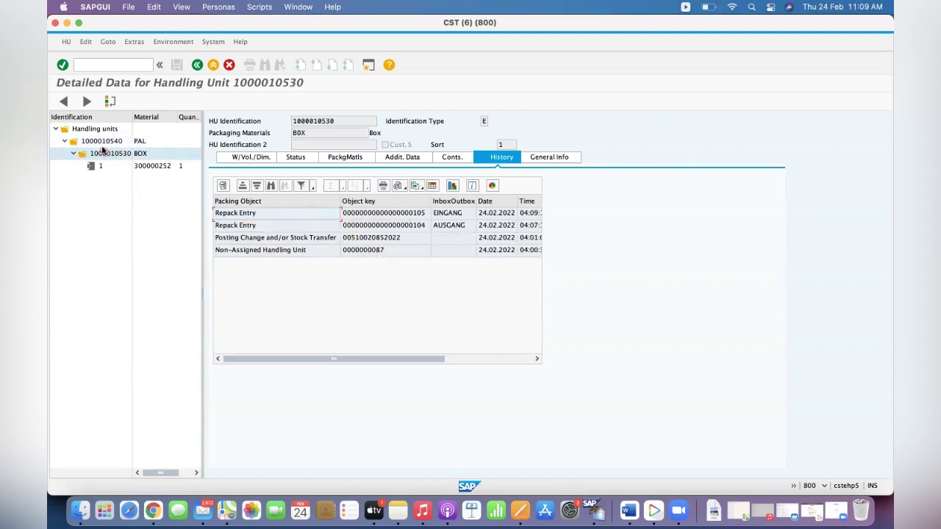
pyautogui.click(105, 143)
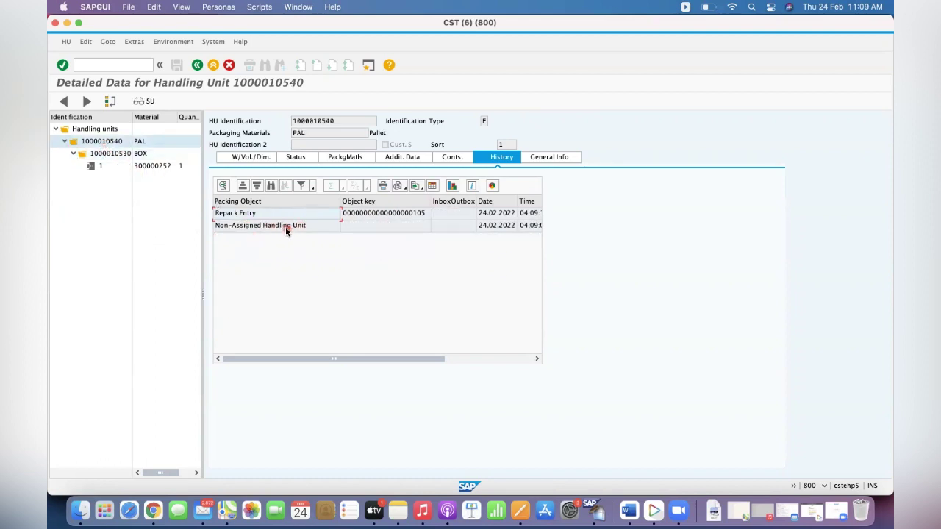
pyautogui.click(285, 226)
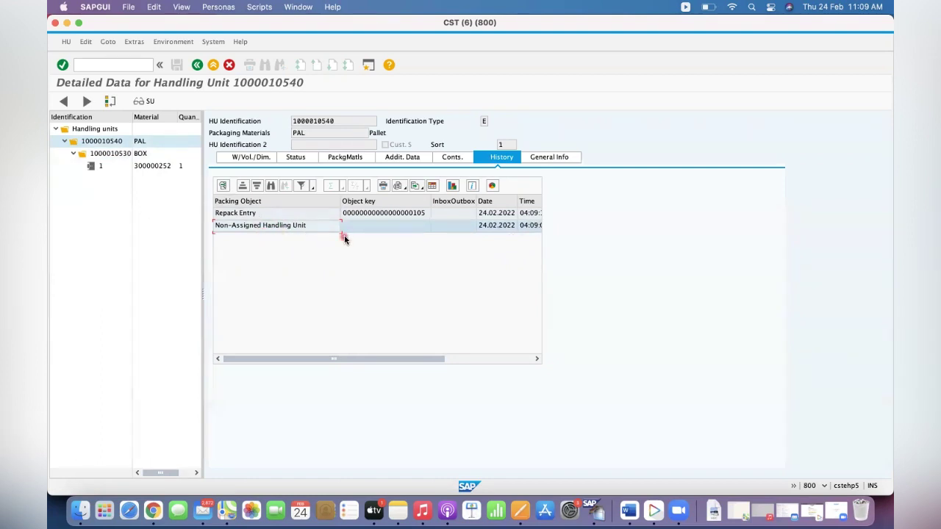
pyautogui.click(263, 214)
pyautogui.click(290, 204)
pyautogui.click(438, 243)
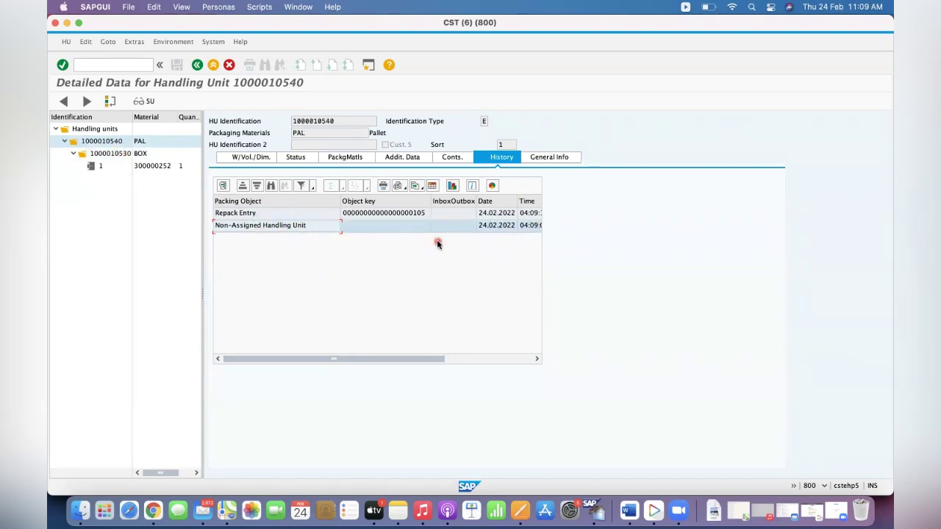
pyautogui.click(325, 214)
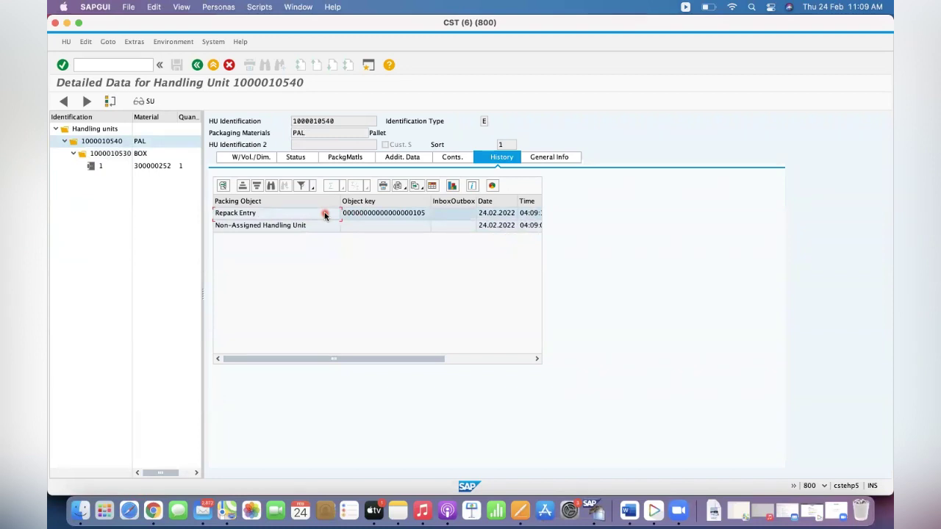
pyautogui.click(198, 65)
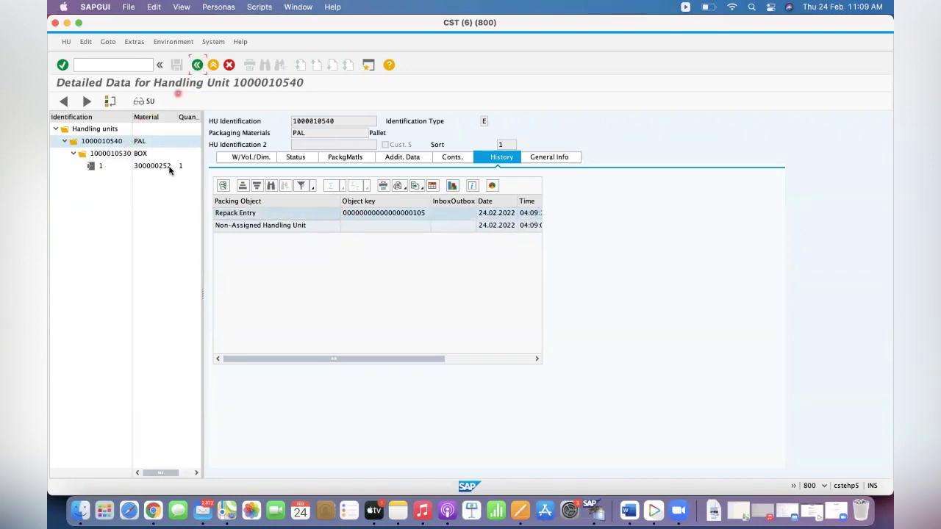